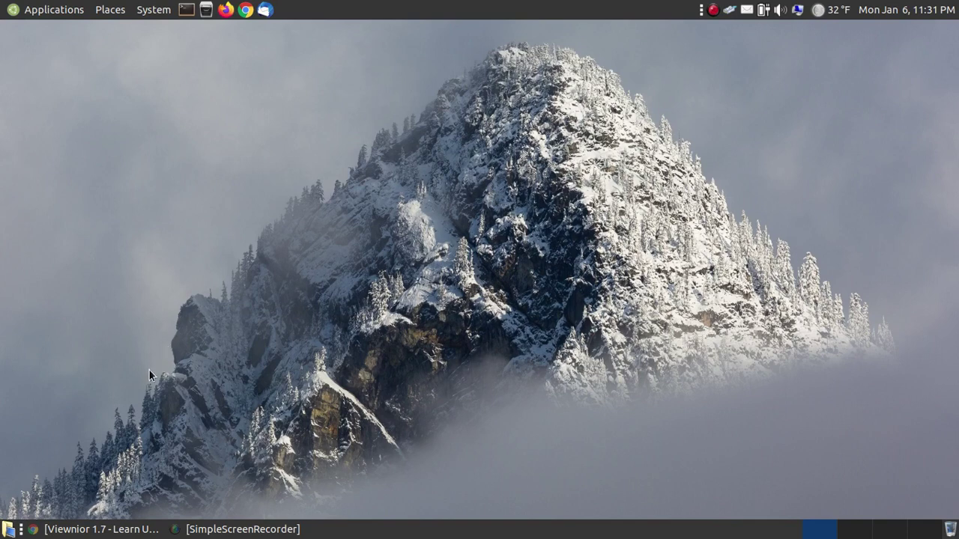
Bring up Chrome on the Viewnior 1.6 guide and follow its pkgs.org download link
click(84, 529)
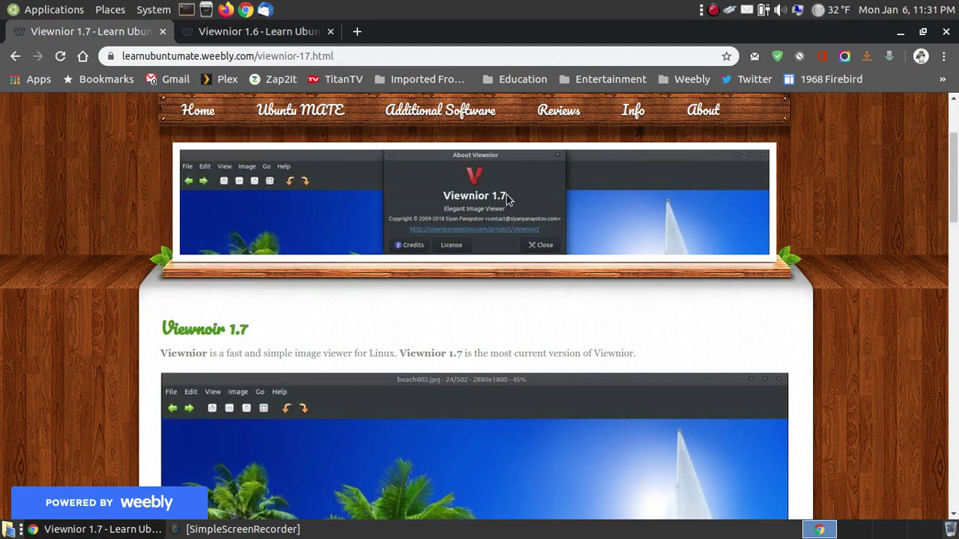
click(256, 31)
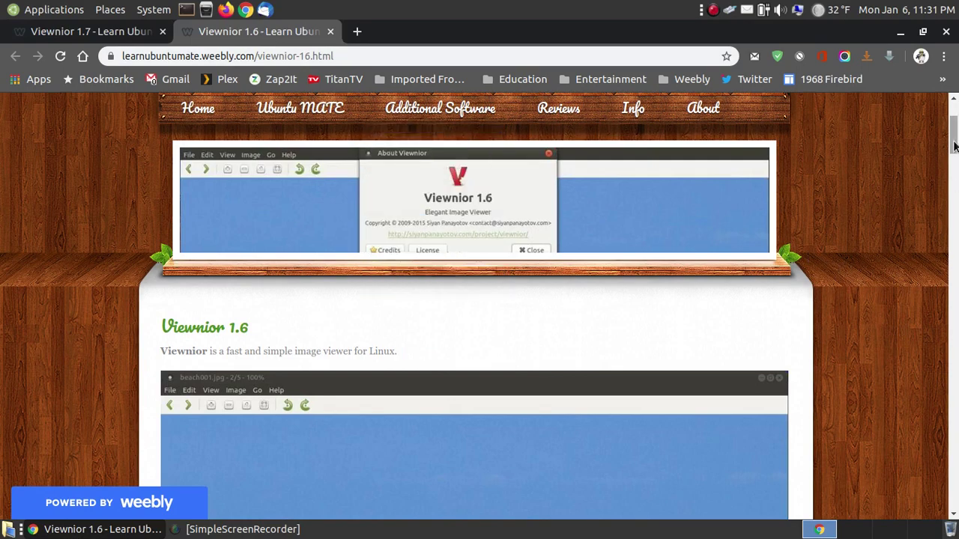
drag(954, 147, 954, 231)
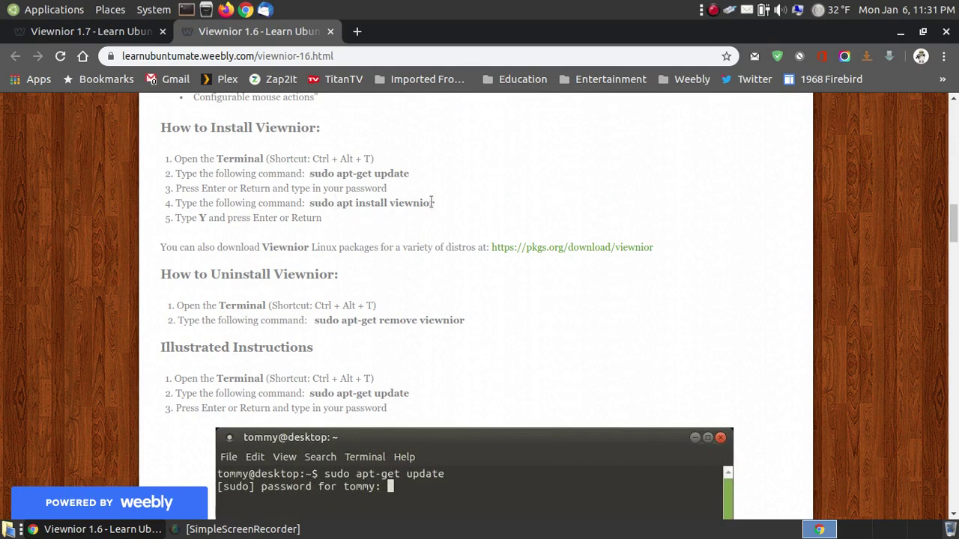
click(570, 247)
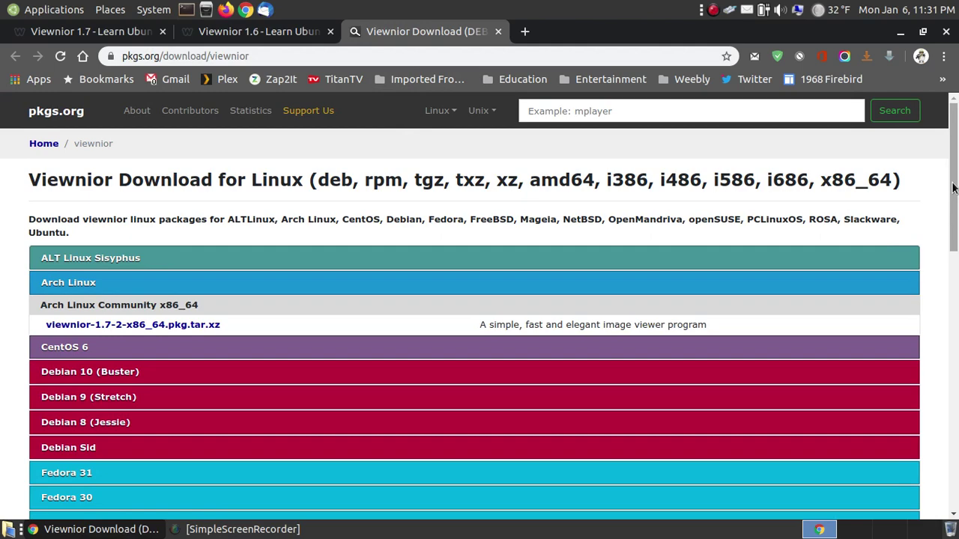
Scroll the pkgs.org package list, then close that tab
drag(956, 197, 955, 235)
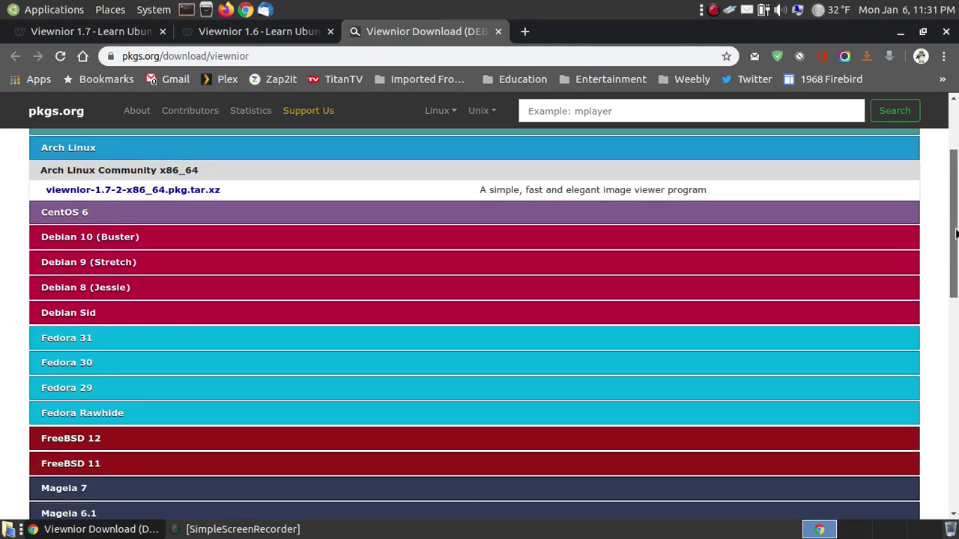
click(499, 31)
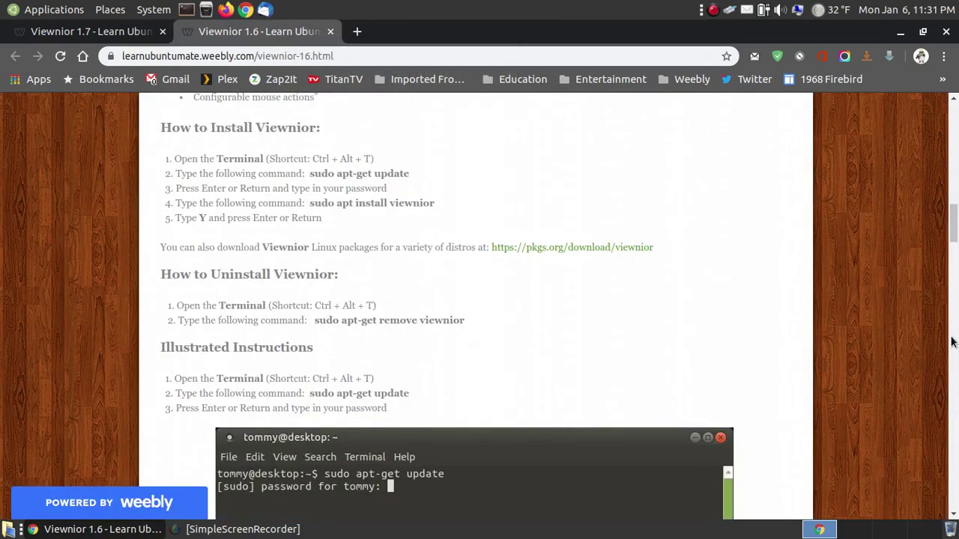
Scroll back up and compare the Viewnior 1.6 and 1.7 guide tabs, ending on 1.7
drag(956, 227, 957, 159)
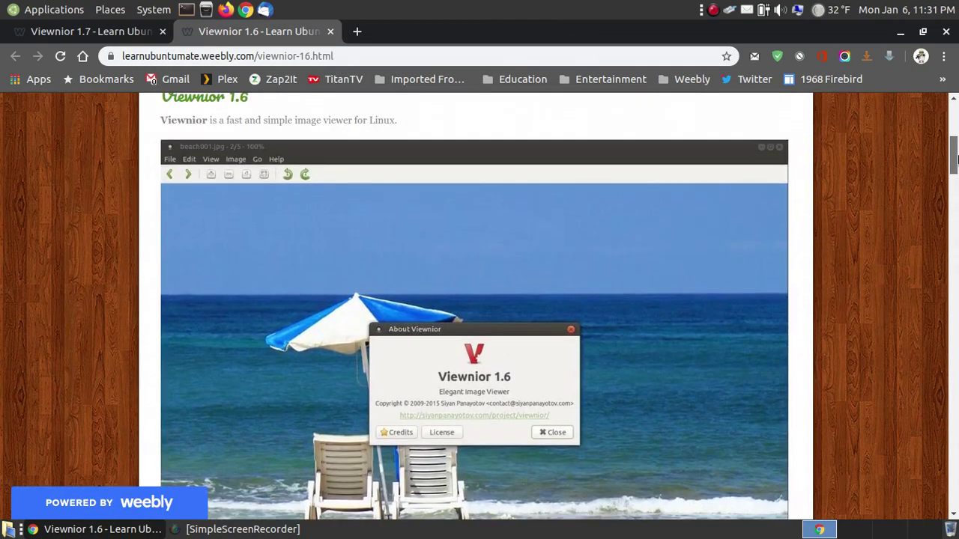
scroll(956, 159, up, 3)
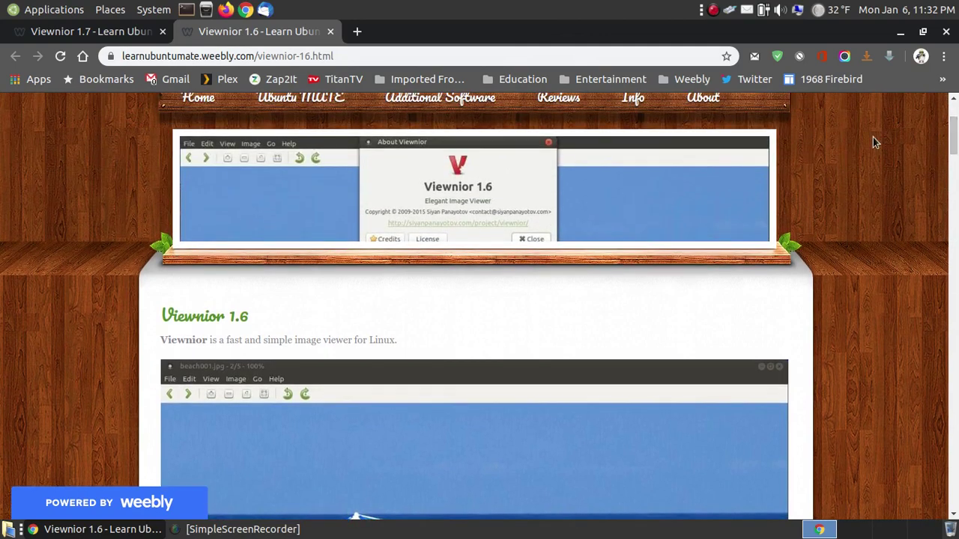
click(90, 32)
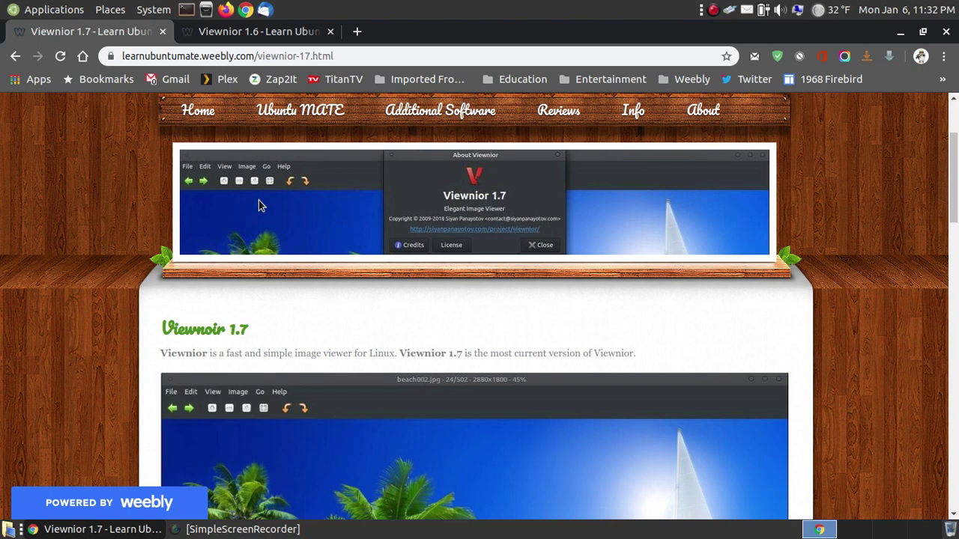
mouse_move(207, 120)
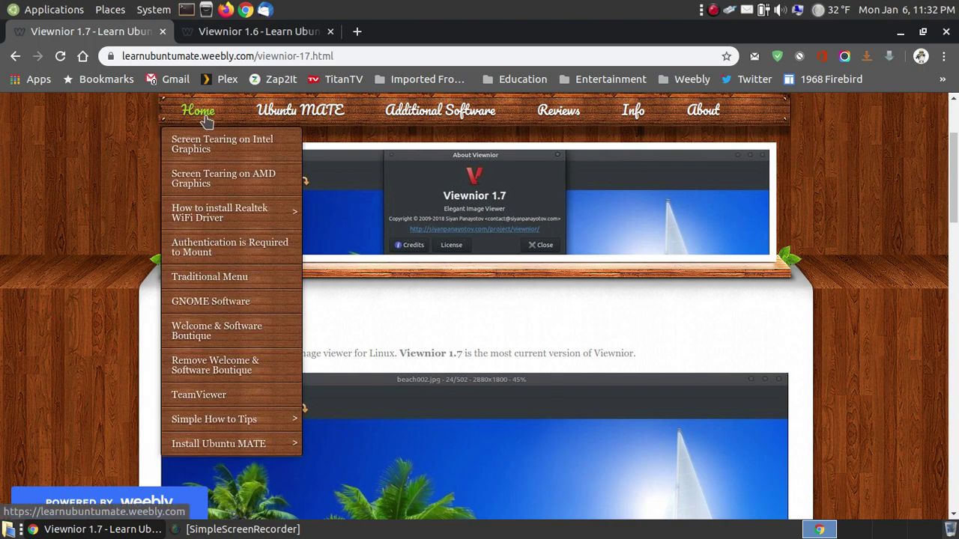
mouse_move(264, 421)
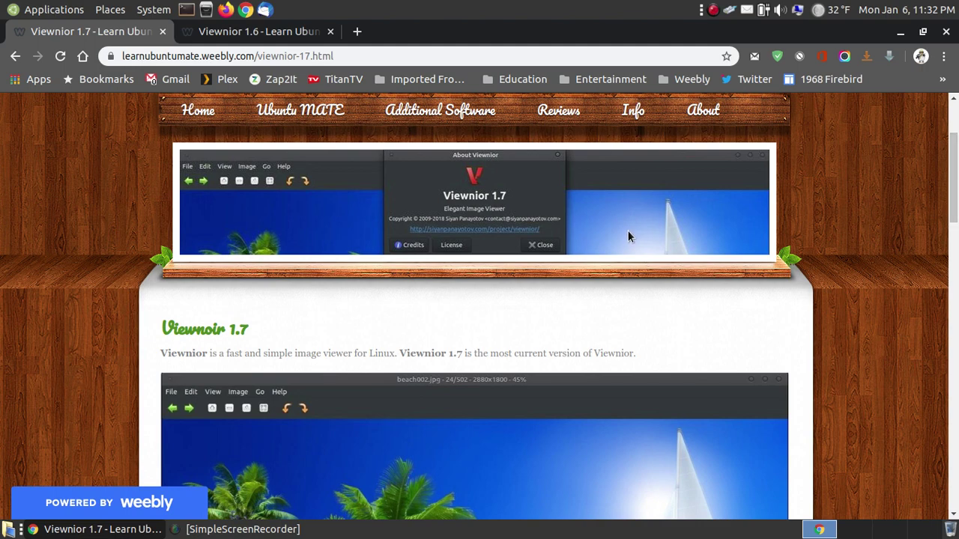
click(261, 36)
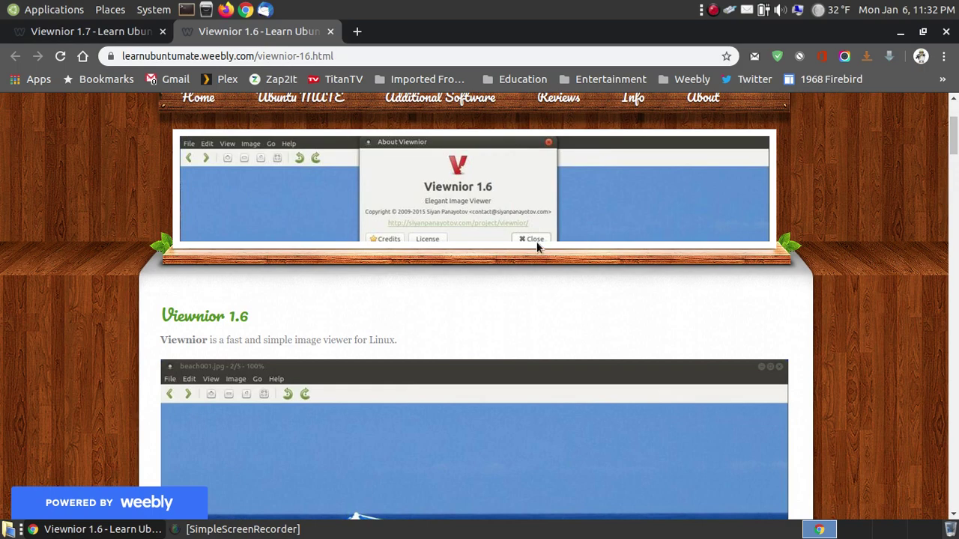
click(85, 33)
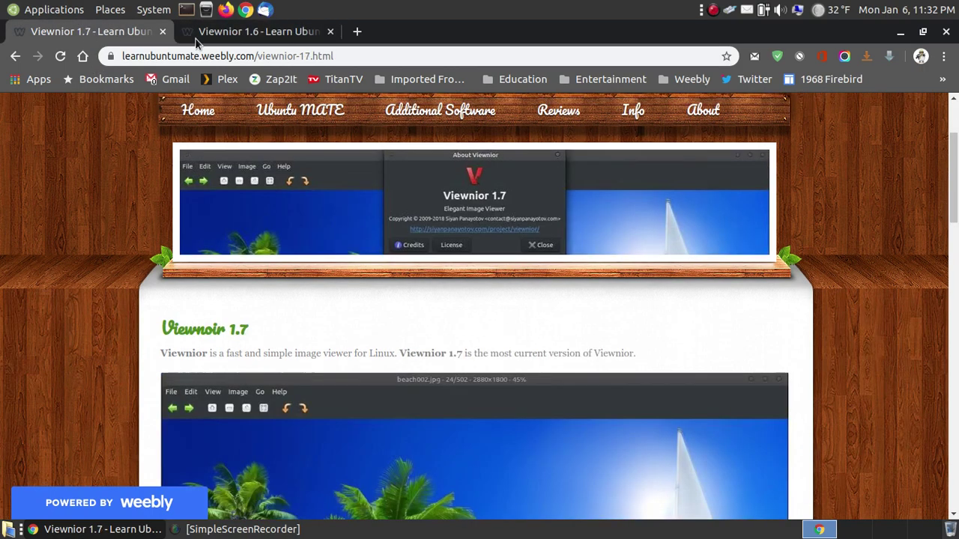
Scroll the 1.7 guide down and select the sudo apt-get update -y command
drag(955, 171, 956, 216)
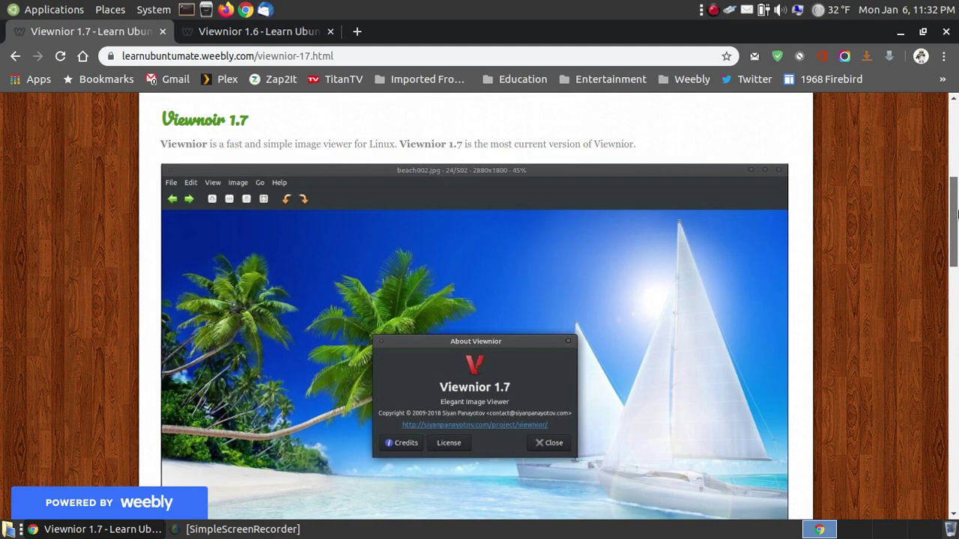
drag(957, 215, 957, 328)
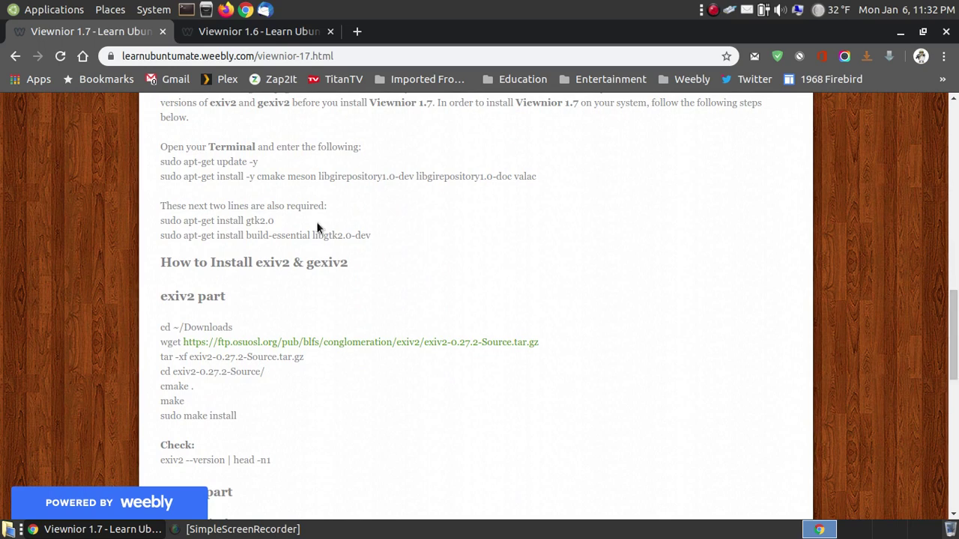
drag(258, 162, 164, 161)
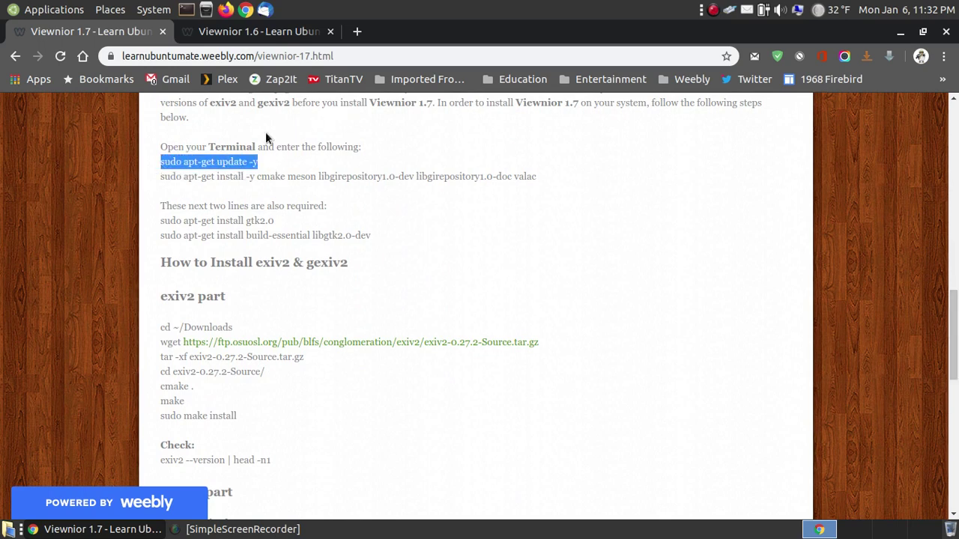
right_click(227, 157)
Run sudo apt-get update -y in a new terminal, entering the sudo password
click(261, 169)
click(189, 11)
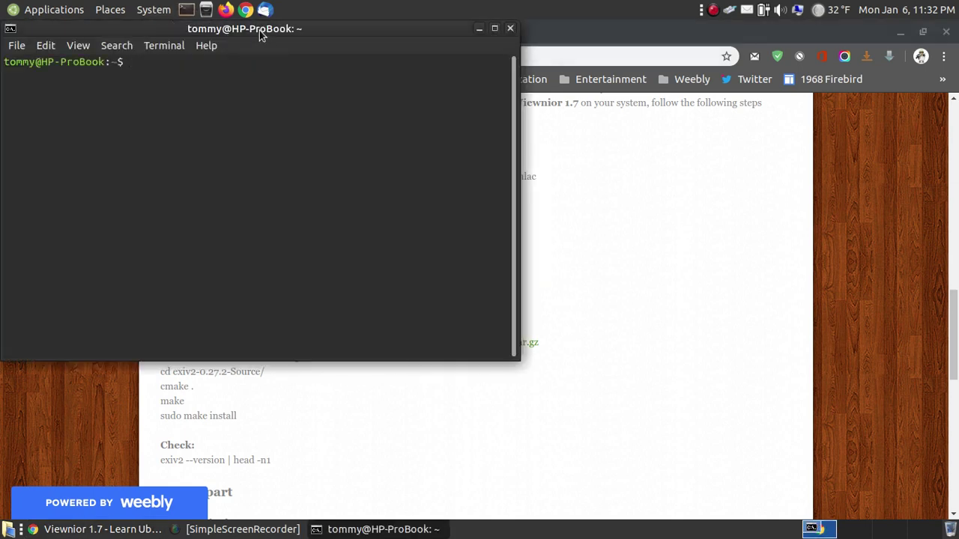
drag(269, 48, 553, 125)
right_click(510, 159)
click(540, 242)
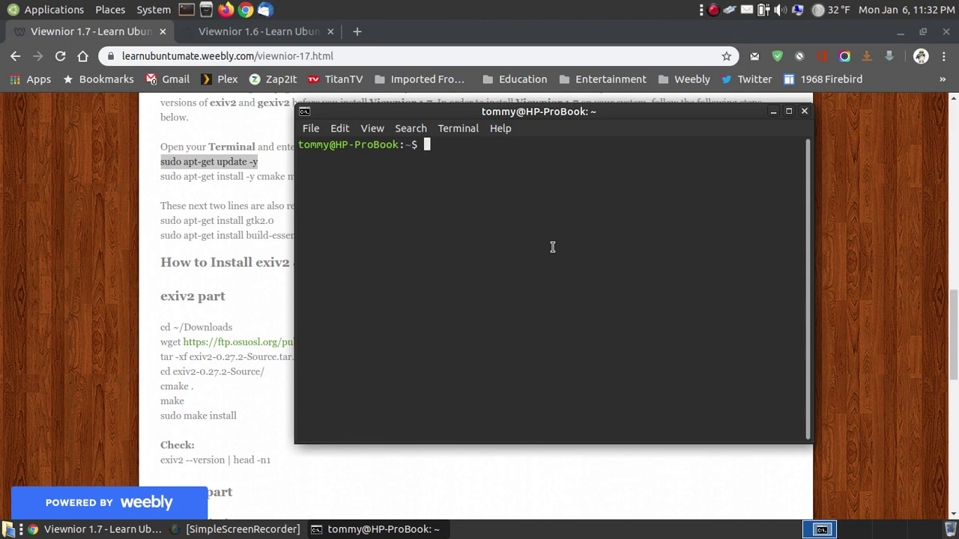
key(Return)
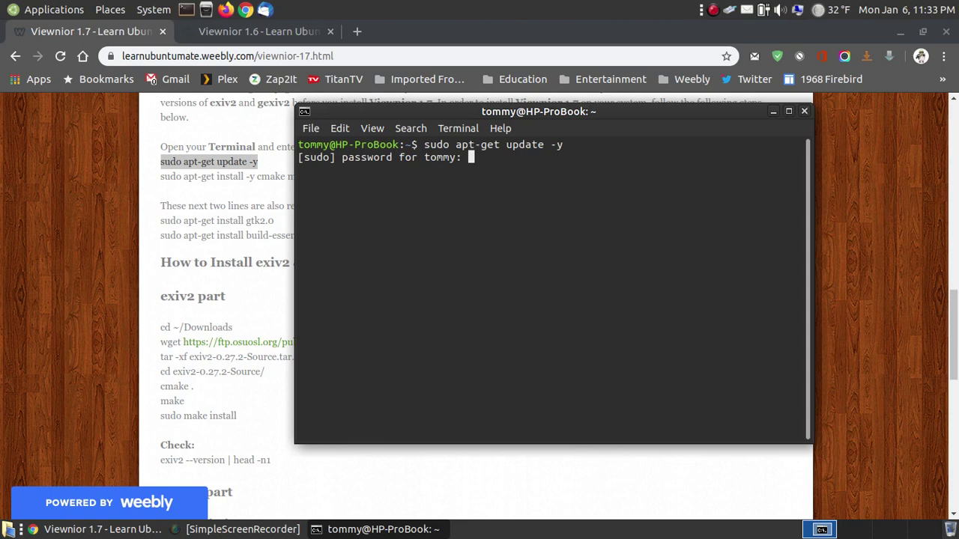
key(Return)
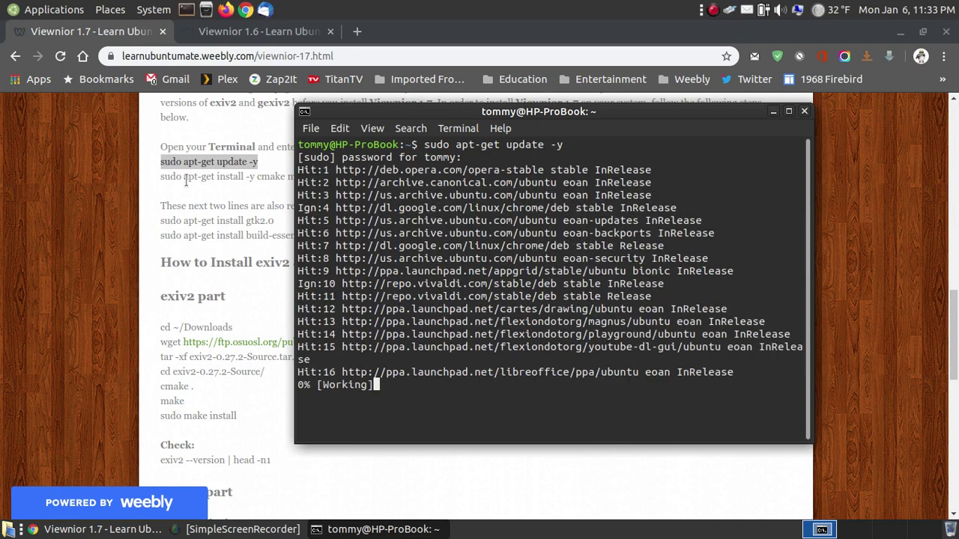
click(186, 180)
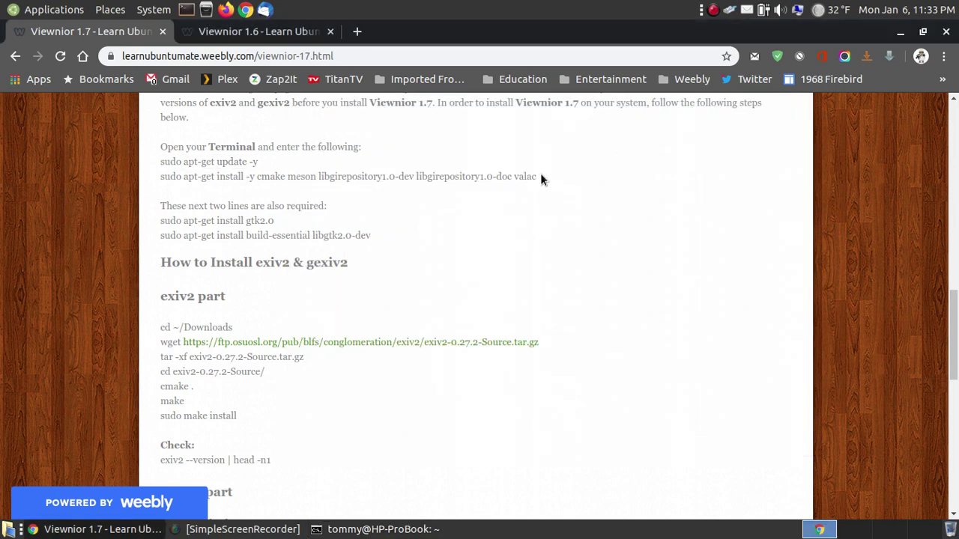
drag(540, 177, 161, 176)
Run sudo apt-get install -y cmake meson libgirepository1.0-dev libgirepository1.0-doc valac in the terminal
right_click(178, 176)
click(257, 186)
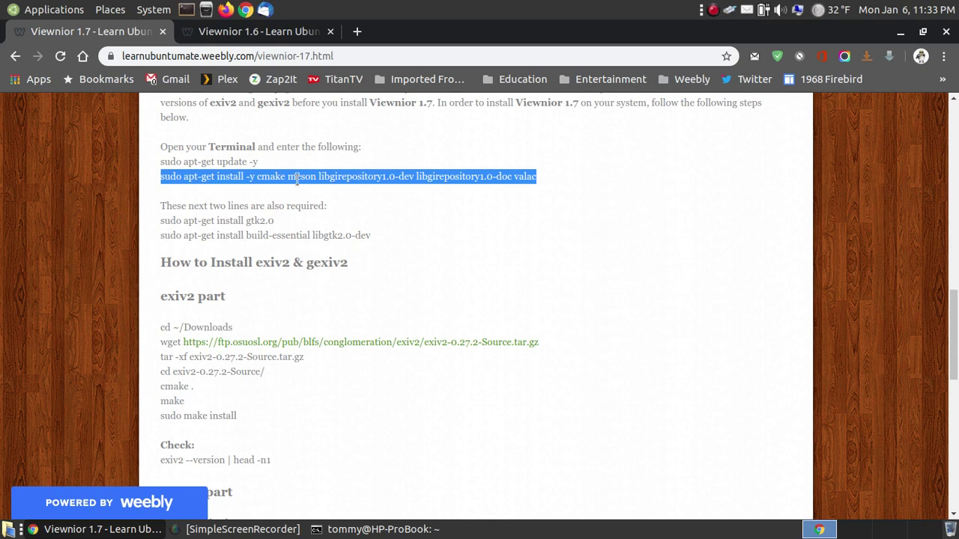
scroll(263, 434, down, 5)
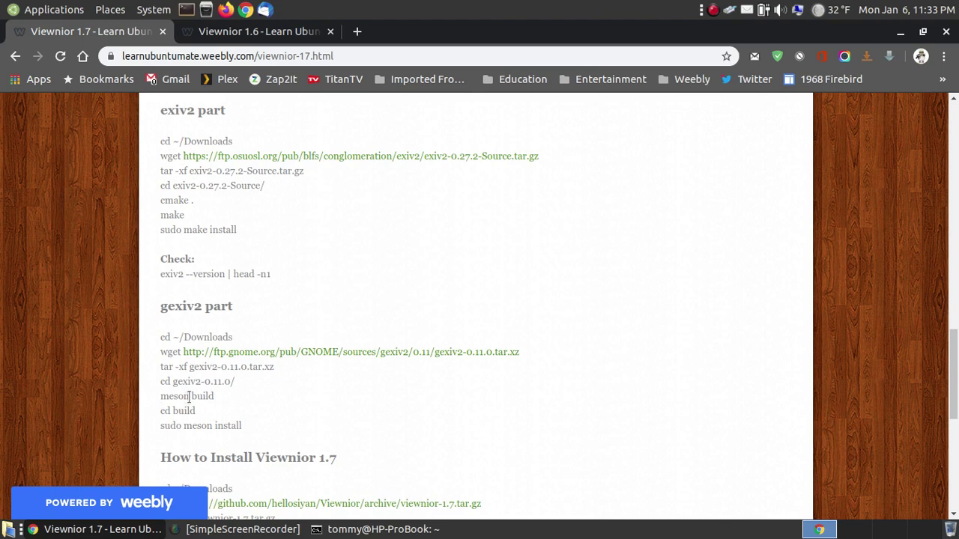
scroll(355, 402, up, 5)
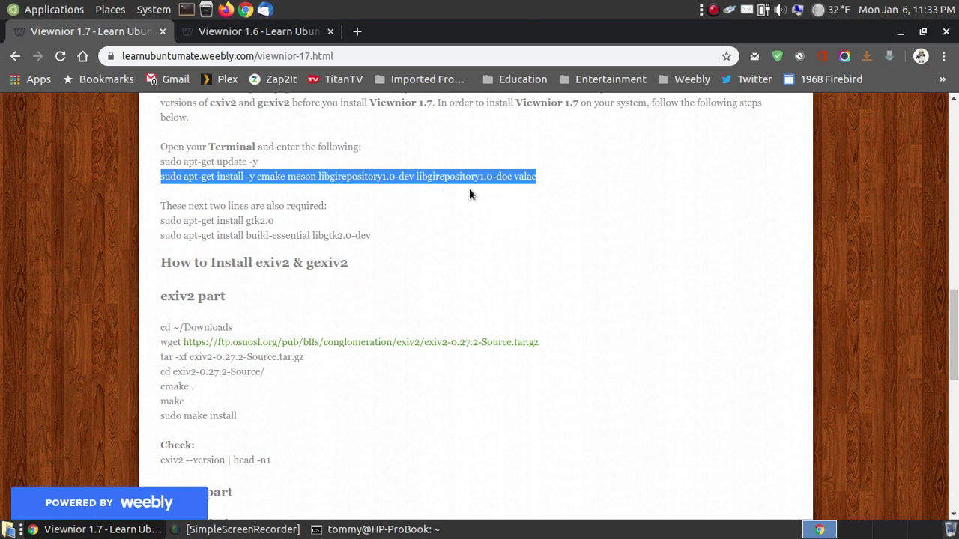
scroll(558, 229, down, 2)
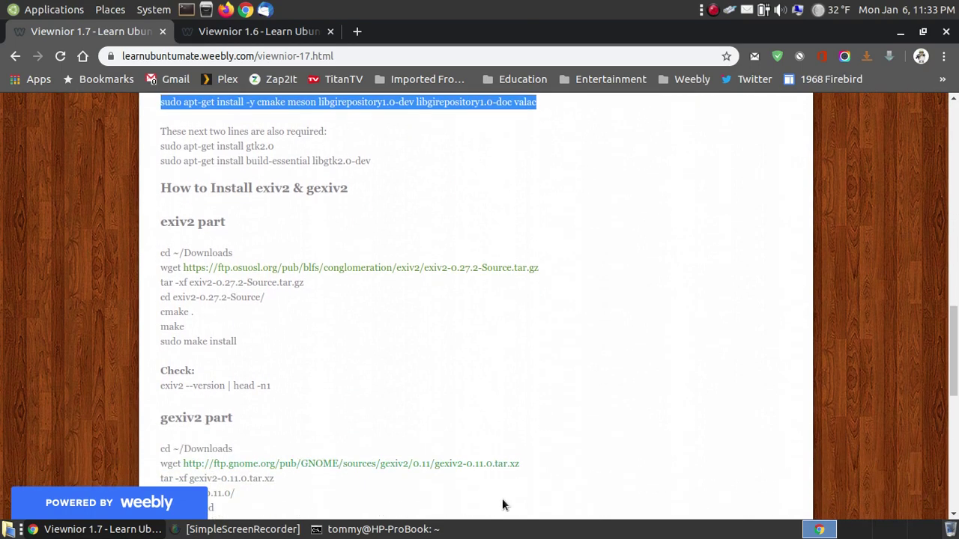
click(384, 529)
right_click(468, 352)
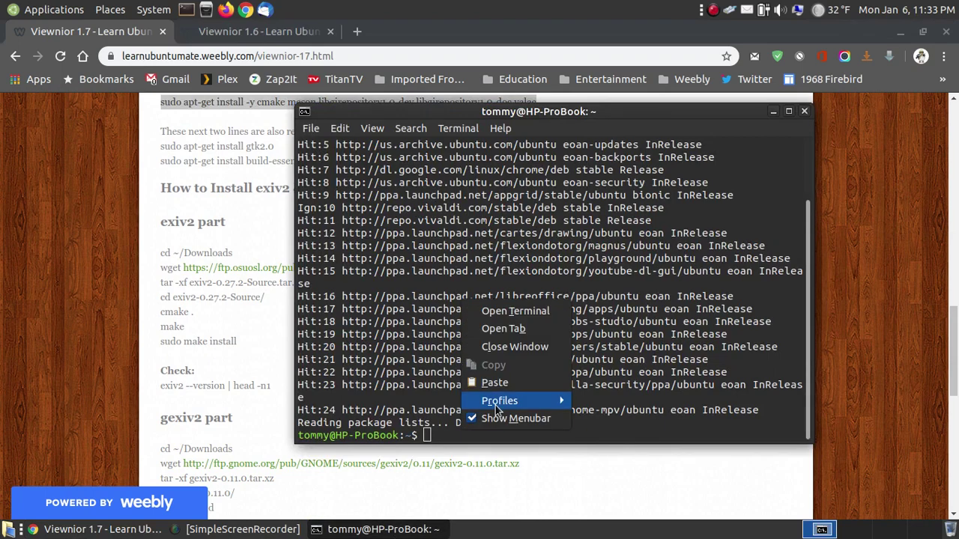
click(498, 408)
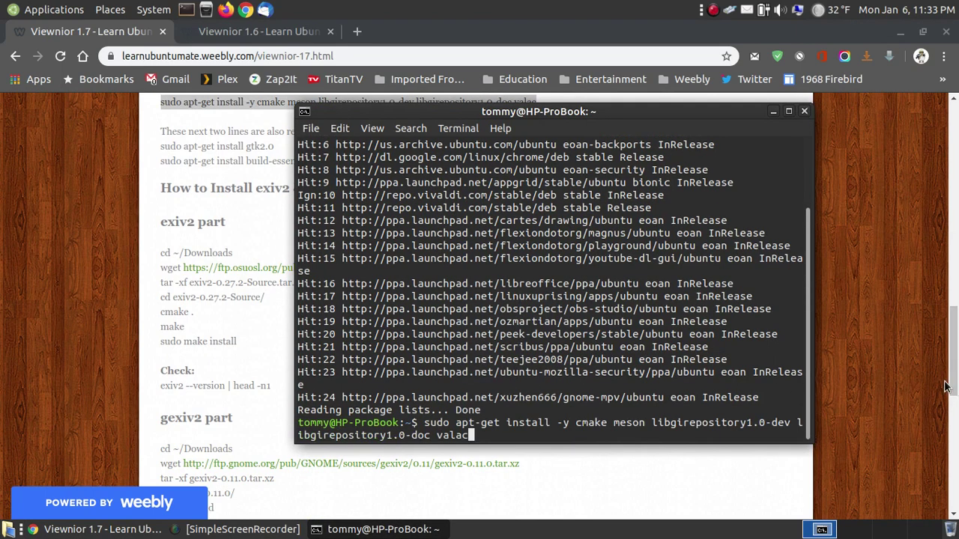
key(Return)
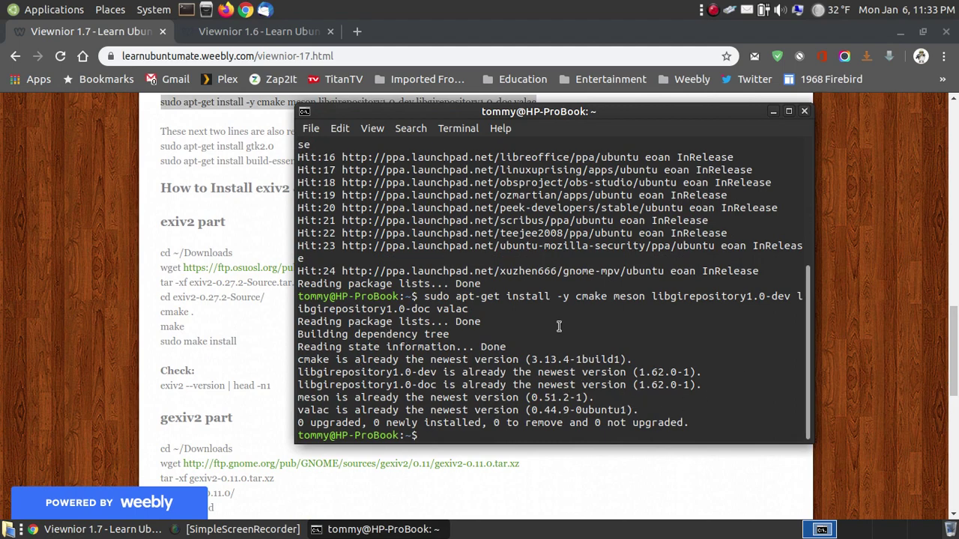
click(254, 209)
scroll(407, 193, up, 1)
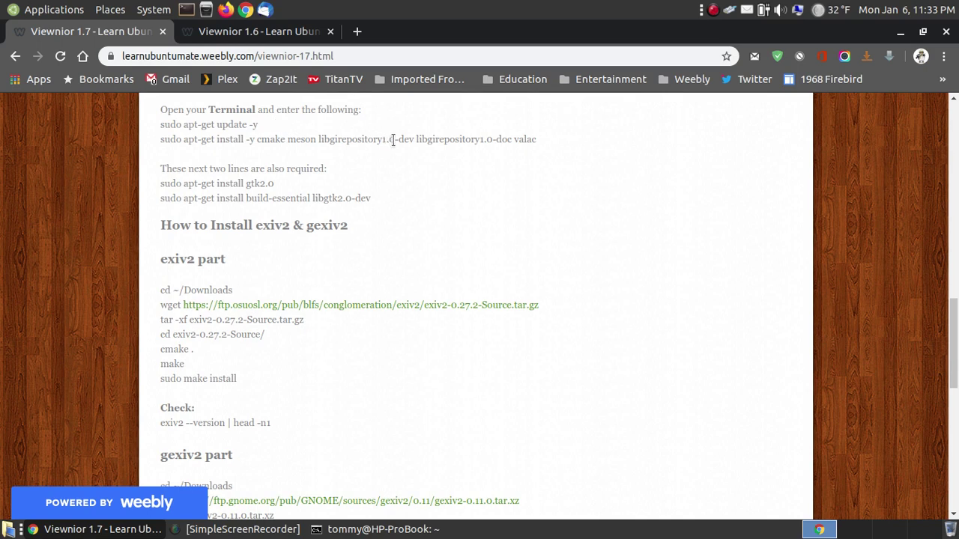
Copy 'sudo apt-get install gtk2.0' from the guide and run it in the terminal
drag(280, 189, 159, 188)
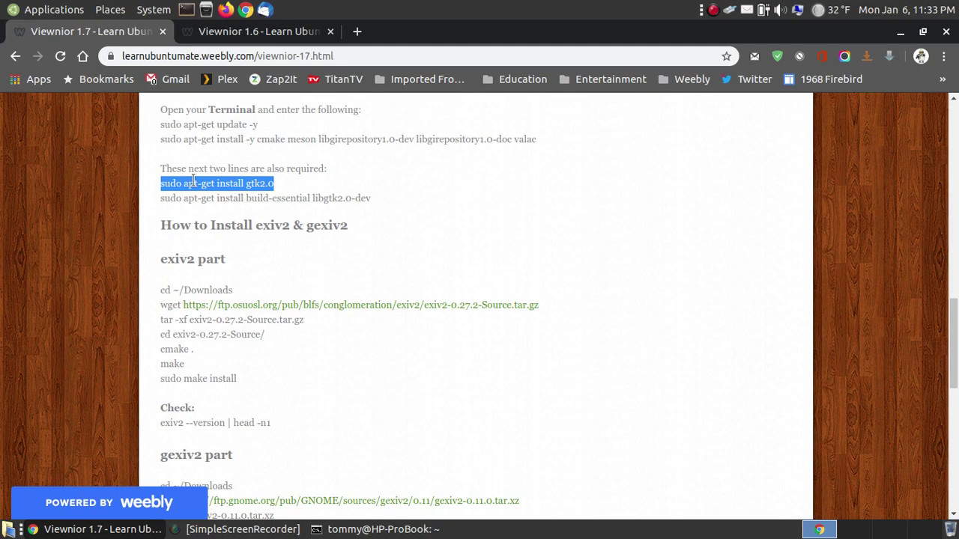
right_click(189, 181)
click(192, 194)
click(391, 529)
right_click(464, 433)
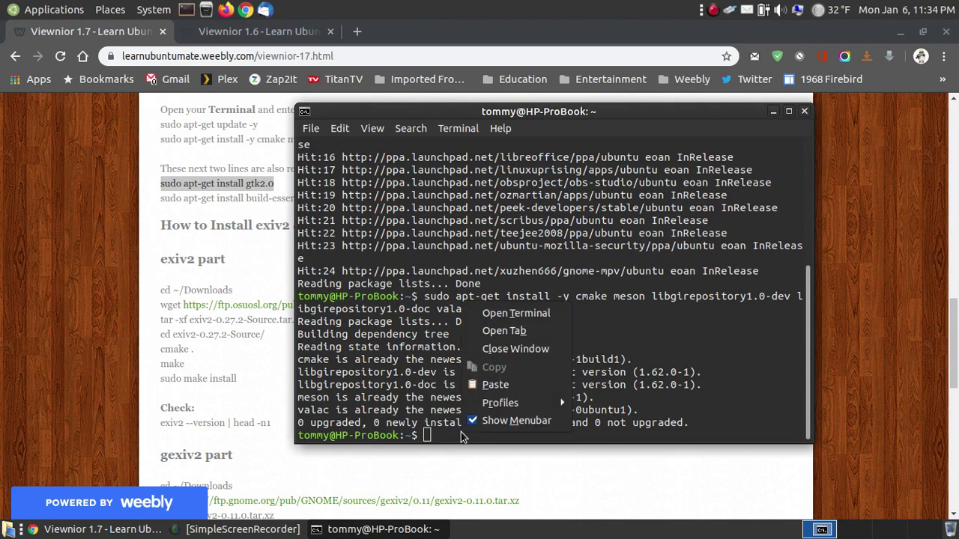
click(495, 385)
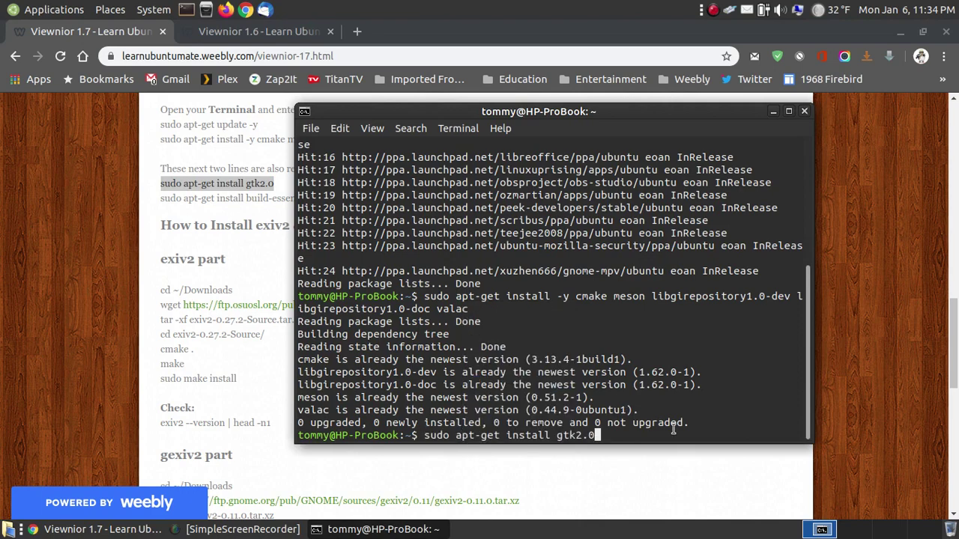
key(Return)
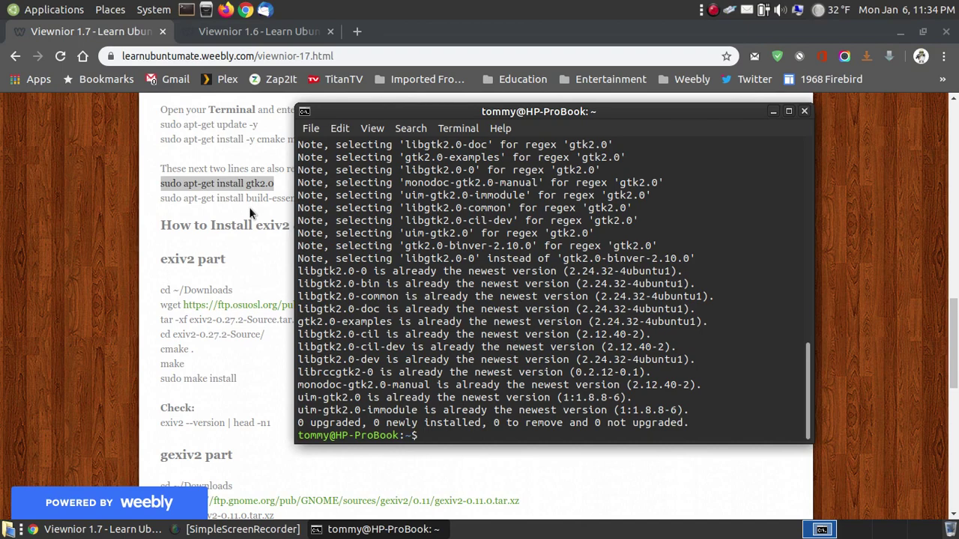
click(276, 210)
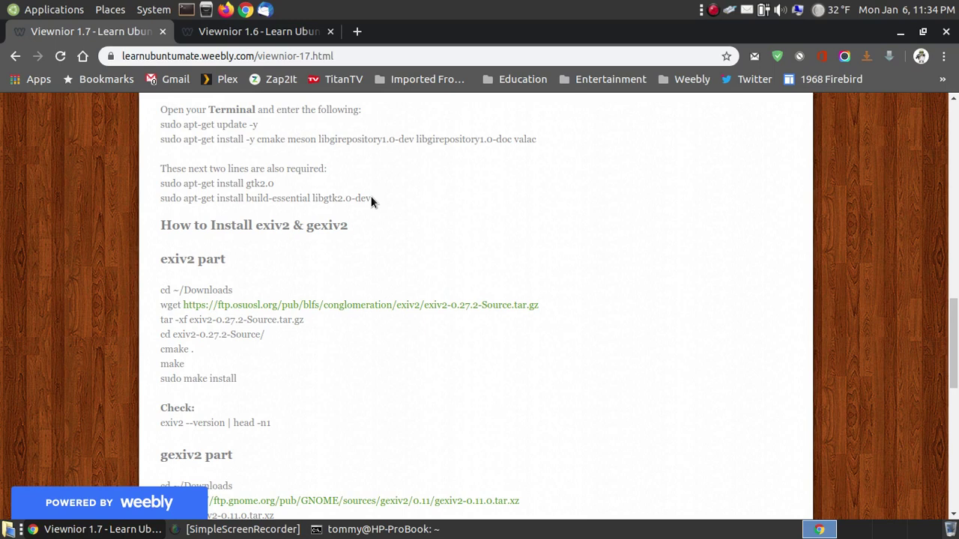
Copy 'sudo apt-get install build-essential libgtk2.0-dev' from the guide and run it
drag(370, 198, 158, 195)
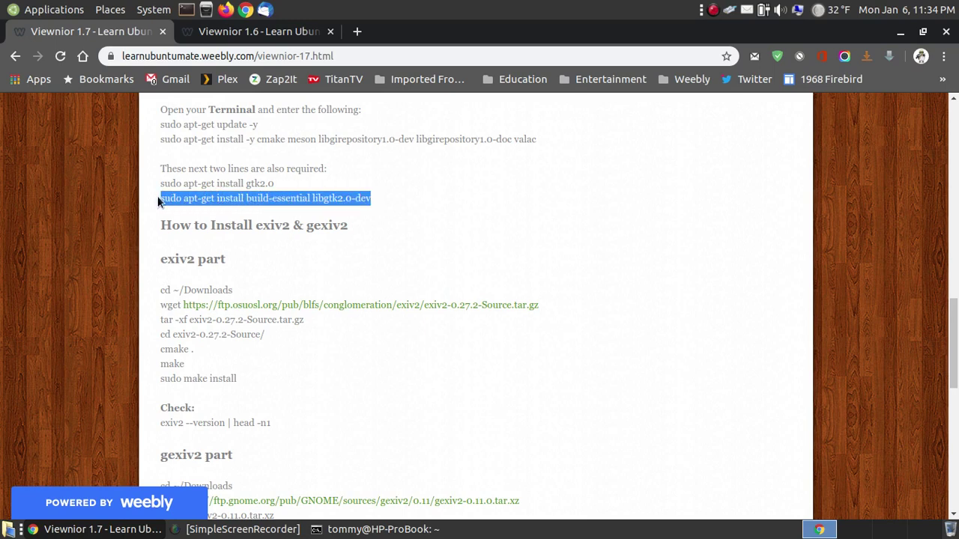
right_click(354, 196)
click(378, 210)
click(383, 529)
right_click(472, 437)
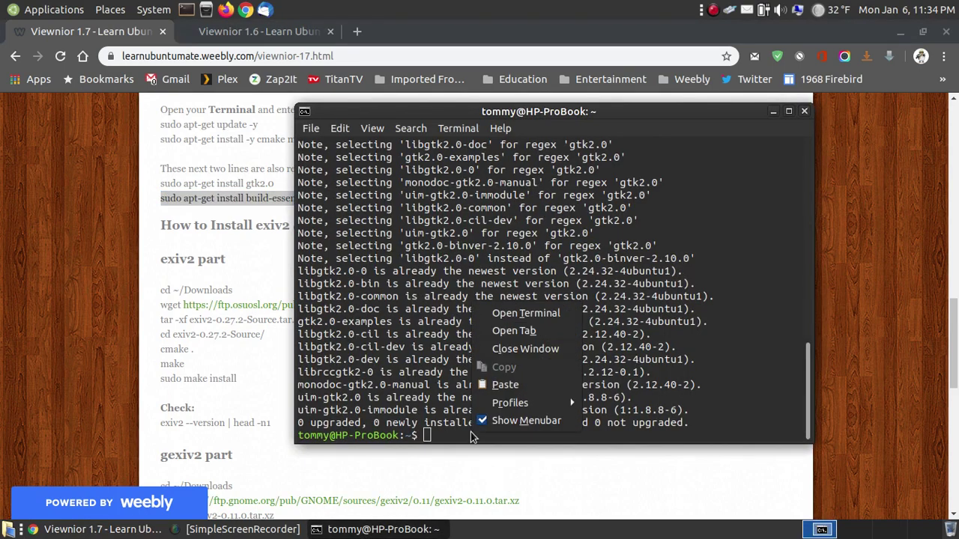
click(504, 385)
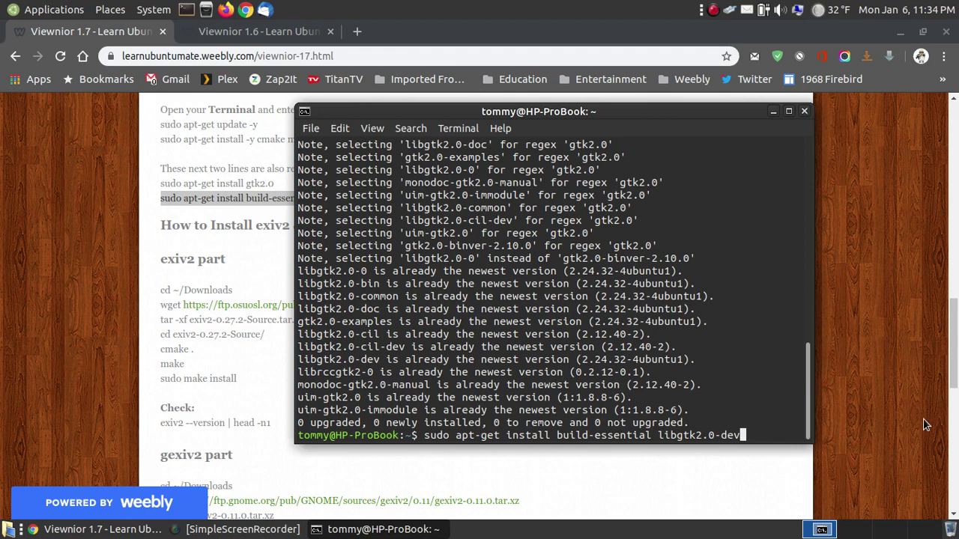
key(Return)
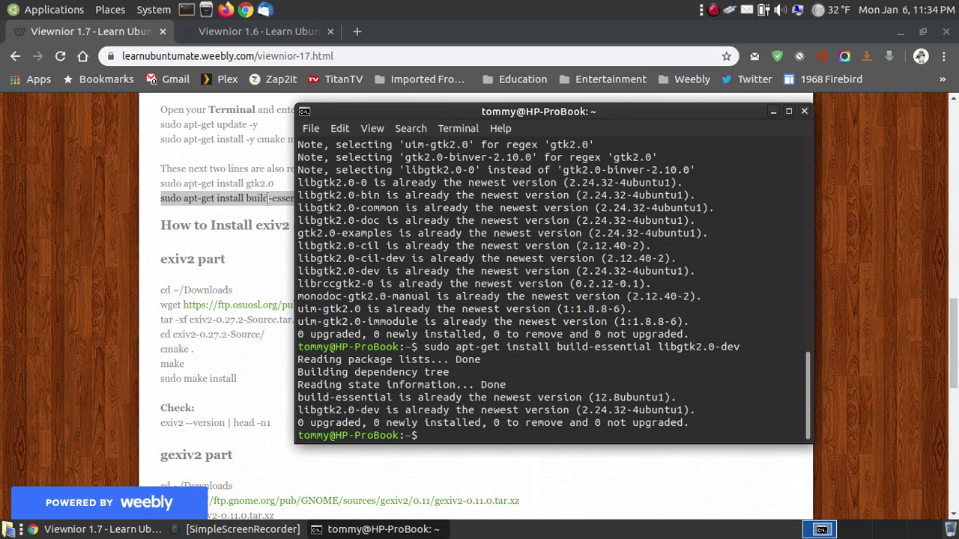
click(367, 196)
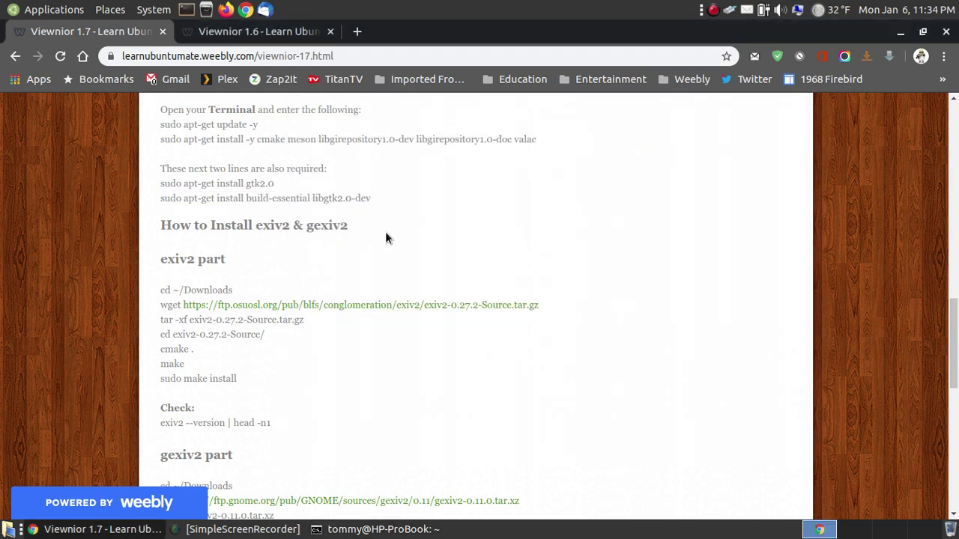
Scroll the guide down to the 'How to Install exiv2 & gexiv2' commands
scroll(391, 230, down, 1)
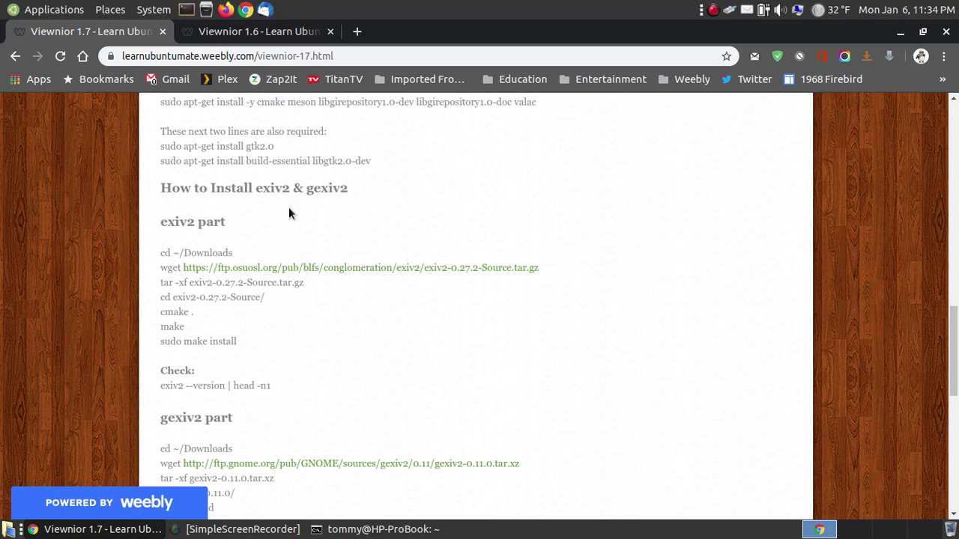
scroll(292, 210, down, 1)
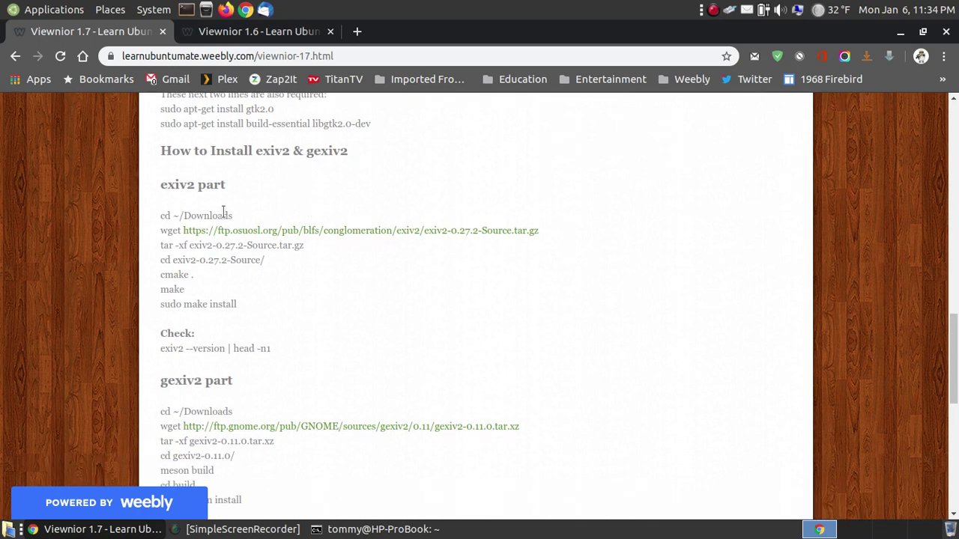
Change the terminal into ~/Downloads and clear the screen
drag(232, 215, 159, 216)
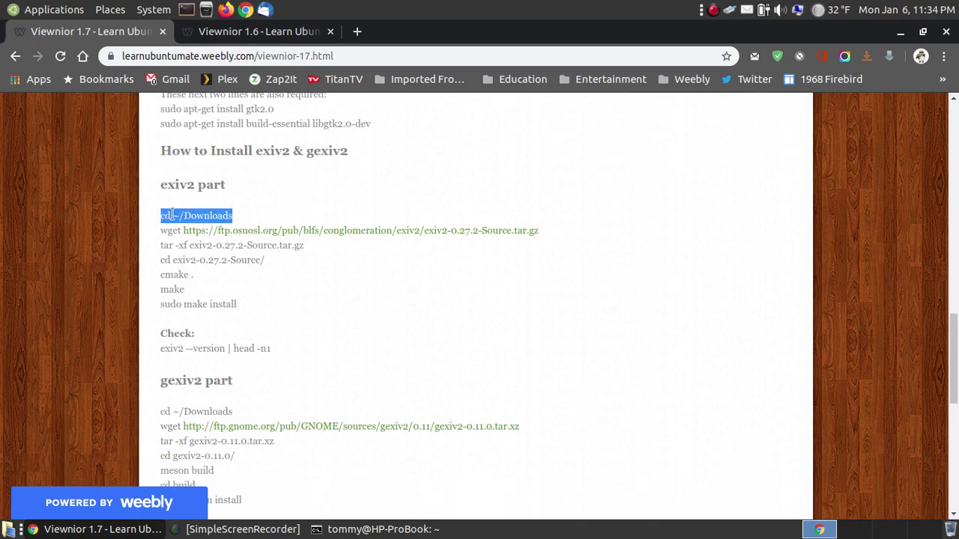
right_click(187, 215)
click(208, 223)
click(359, 529)
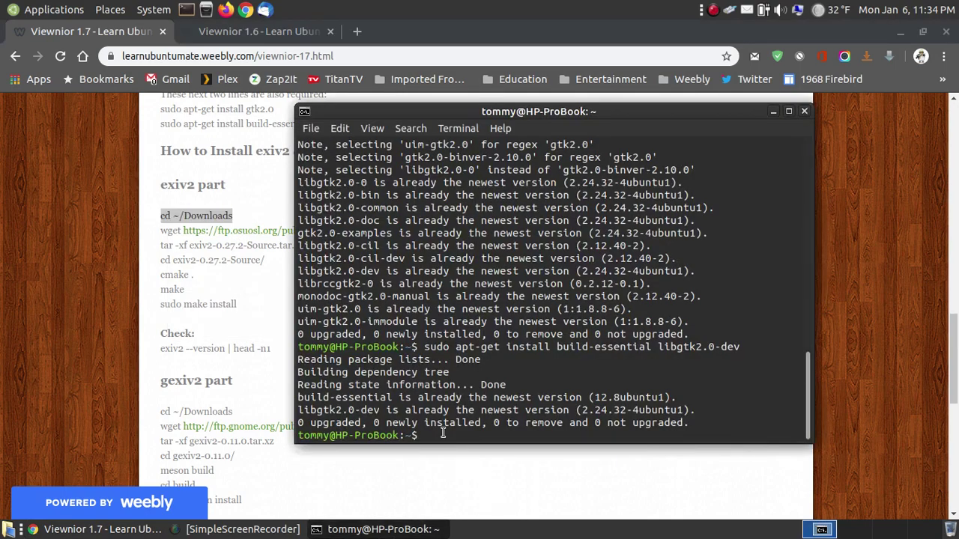
right_click(443, 433)
click(485, 388)
key(Return)
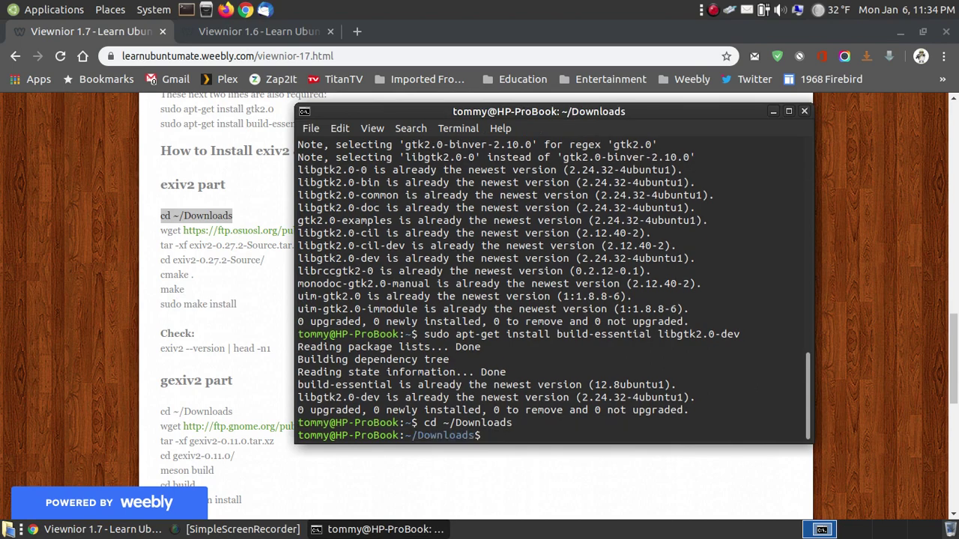
text(clear)
key(Return)
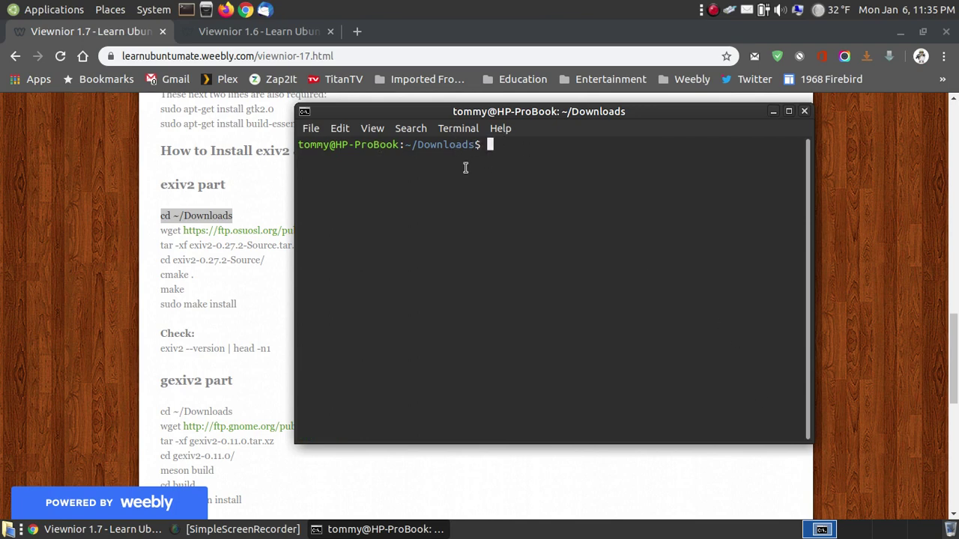
Copy and run the wget command downloading exiv2-0.27.2-Source.tar.gz
click(126, 267)
drag(541, 234, 160, 237)
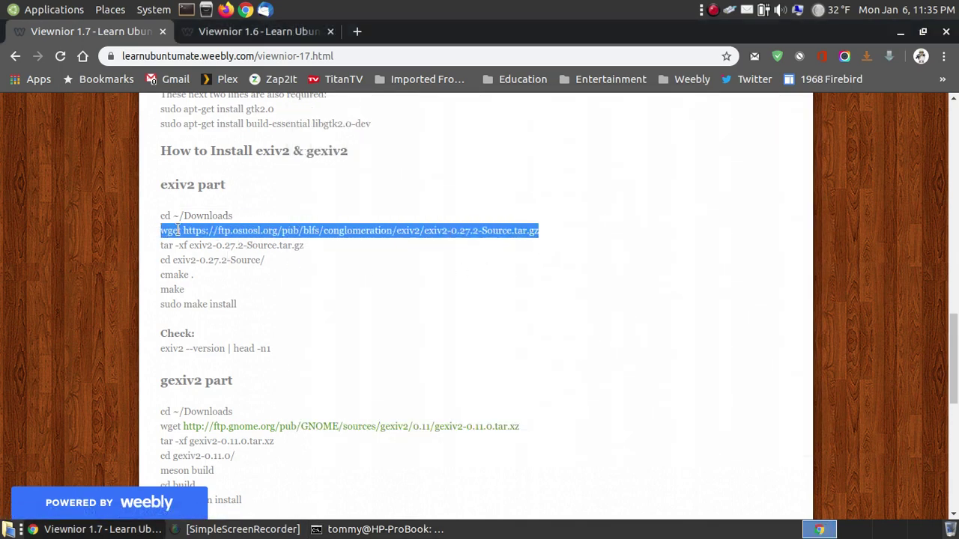
right_click(178, 232)
click(214, 241)
click(387, 529)
right_click(525, 161)
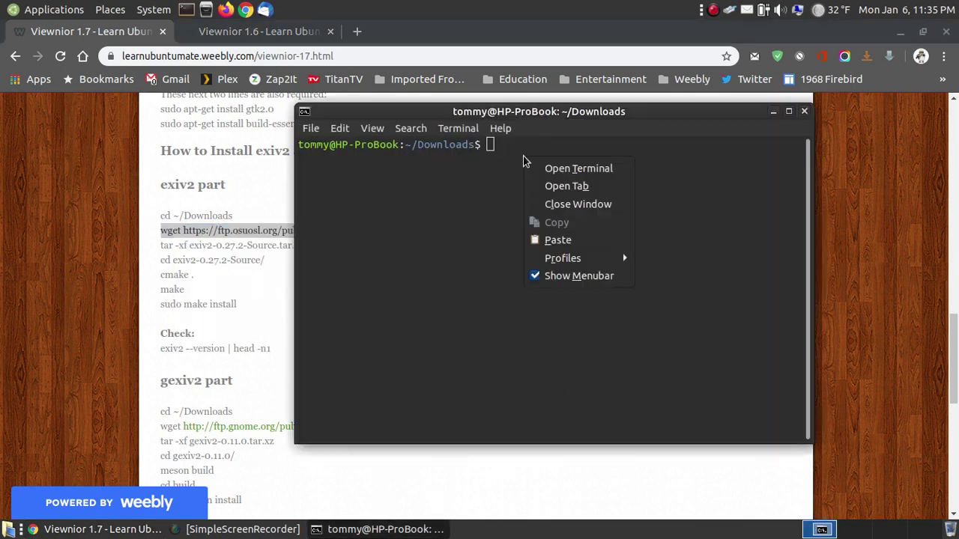
click(560, 239)
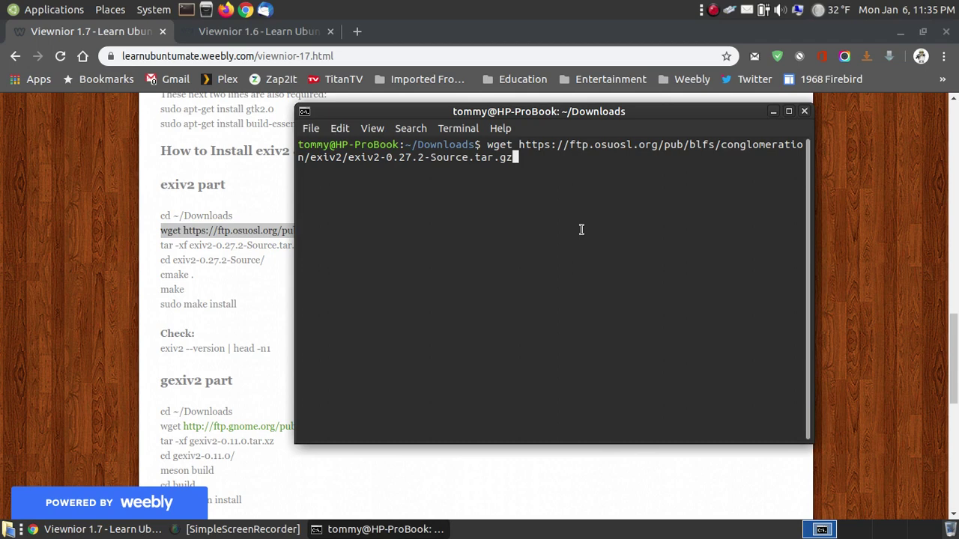
key(Return)
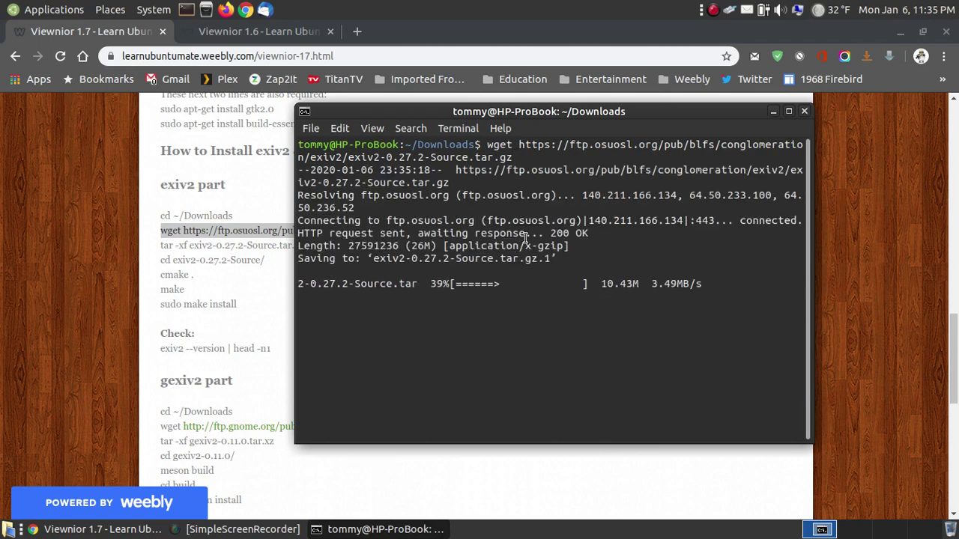
click(281, 273)
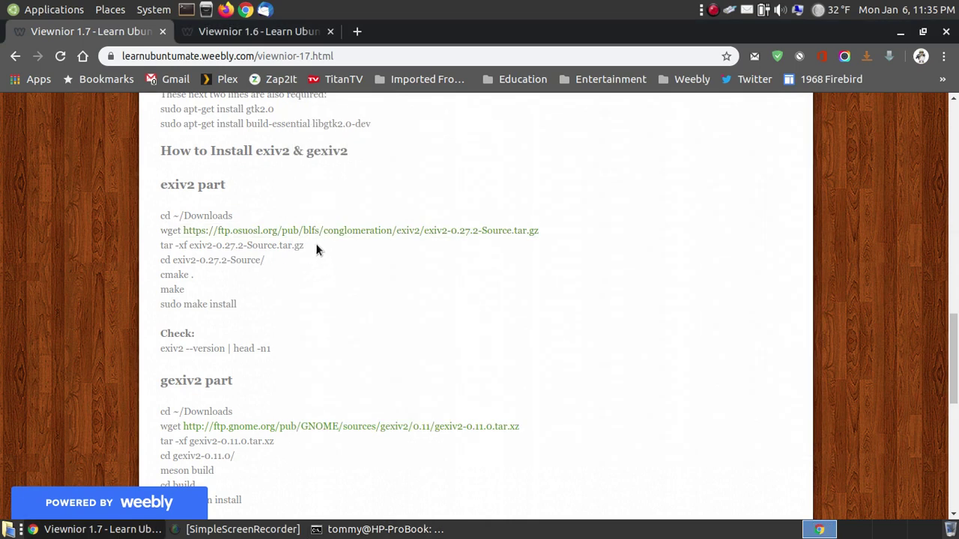
Copy and run the tar command to extract the exiv2 source archive
drag(303, 247, 163, 254)
right_click(191, 241)
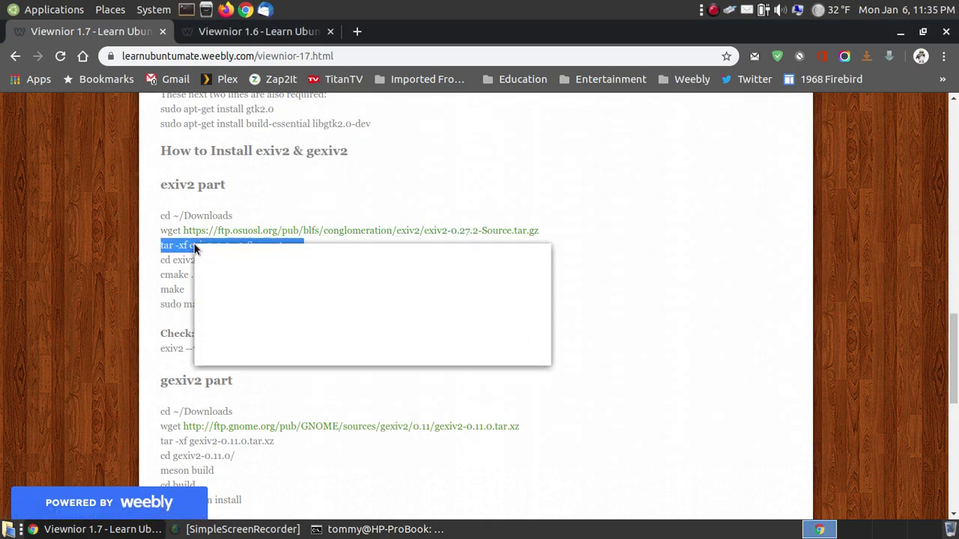
click(222, 255)
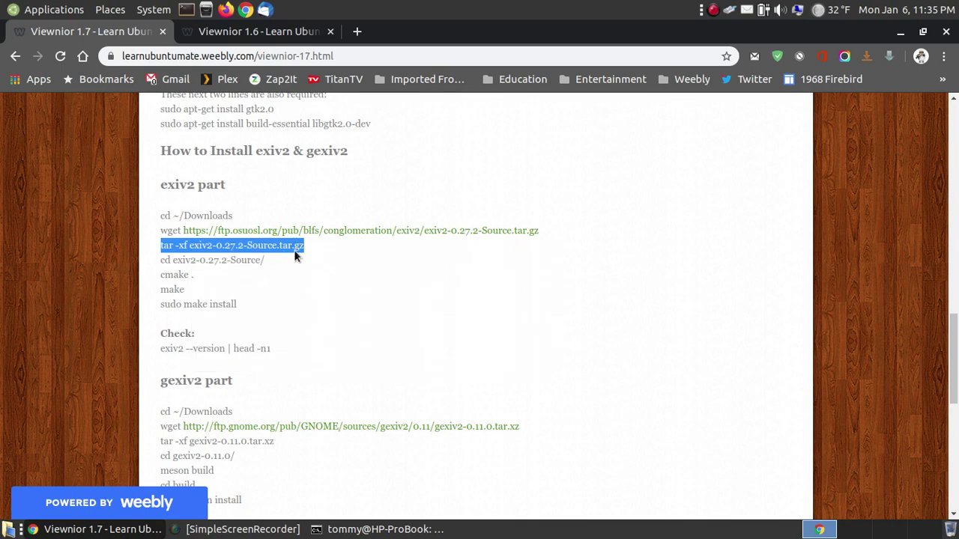
click(382, 529)
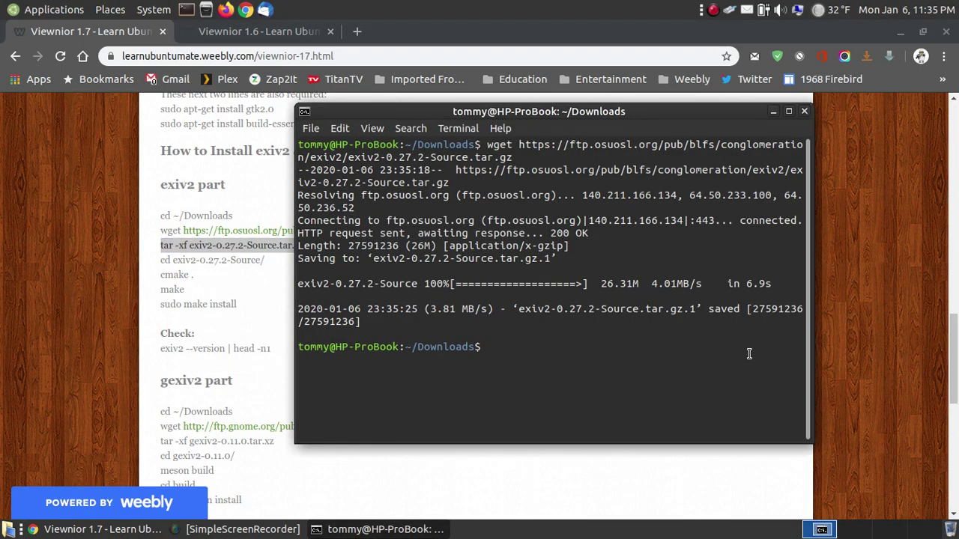
right_click(517, 359)
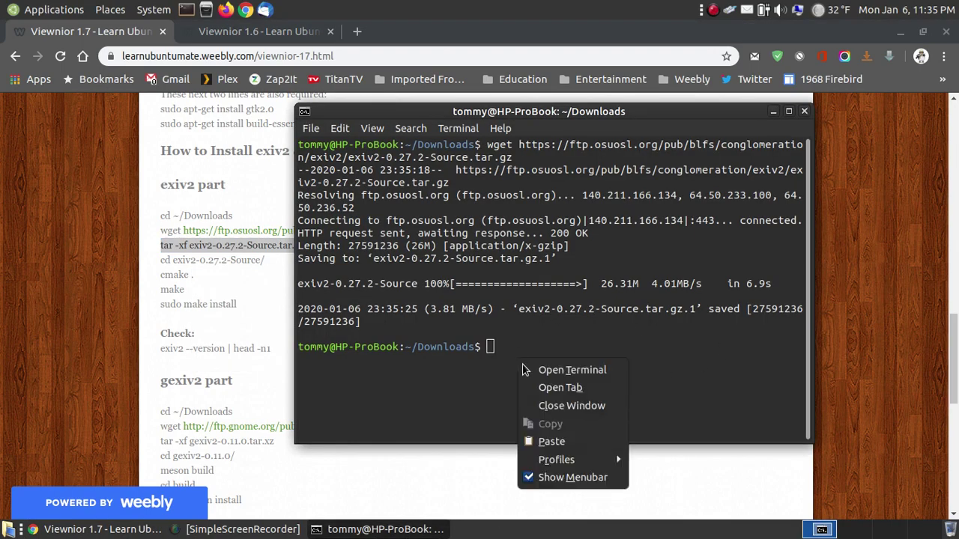
click(563, 442)
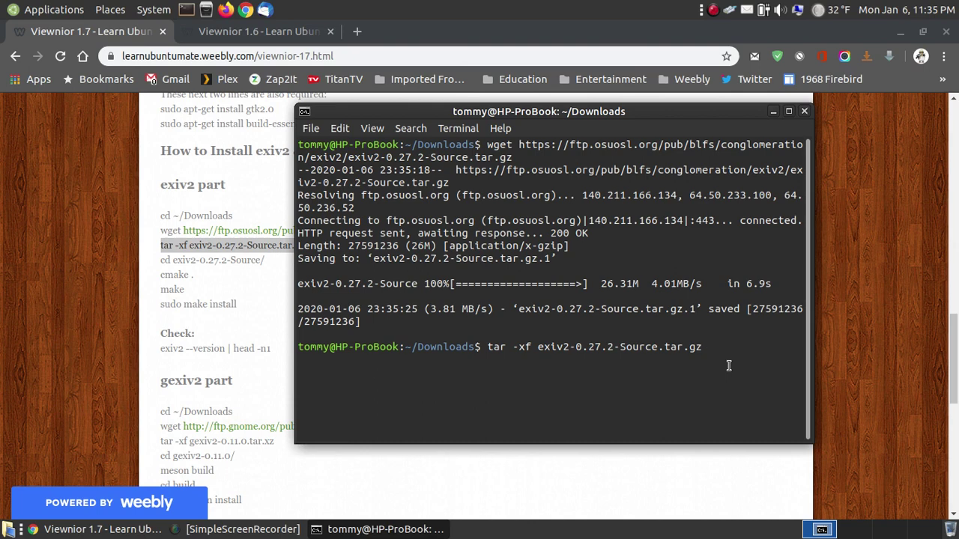
key(Return)
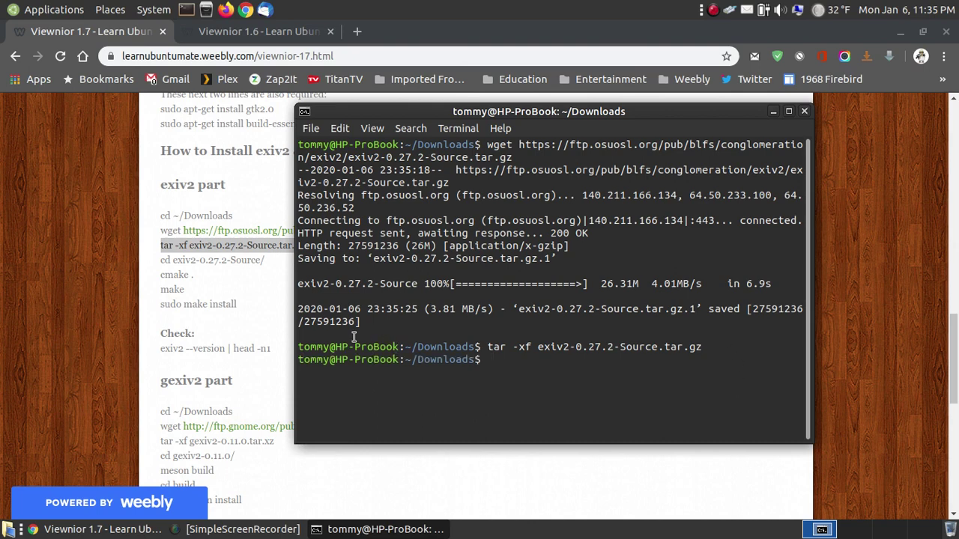
Copy and run 'cd exiv2-0.27.2-Source/' in the terminal
click(268, 277)
drag(266, 260, 156, 260)
right_click(178, 260)
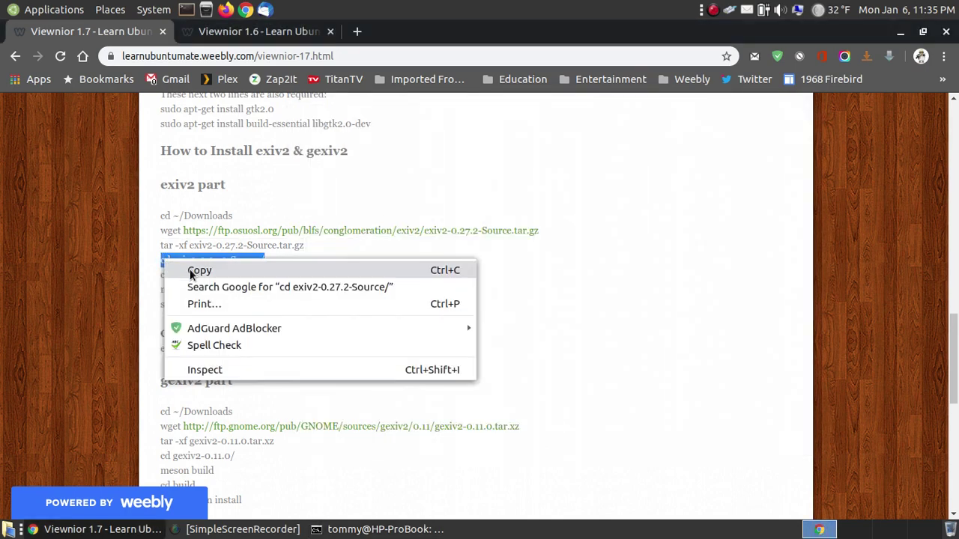
click(189, 269)
click(378, 530)
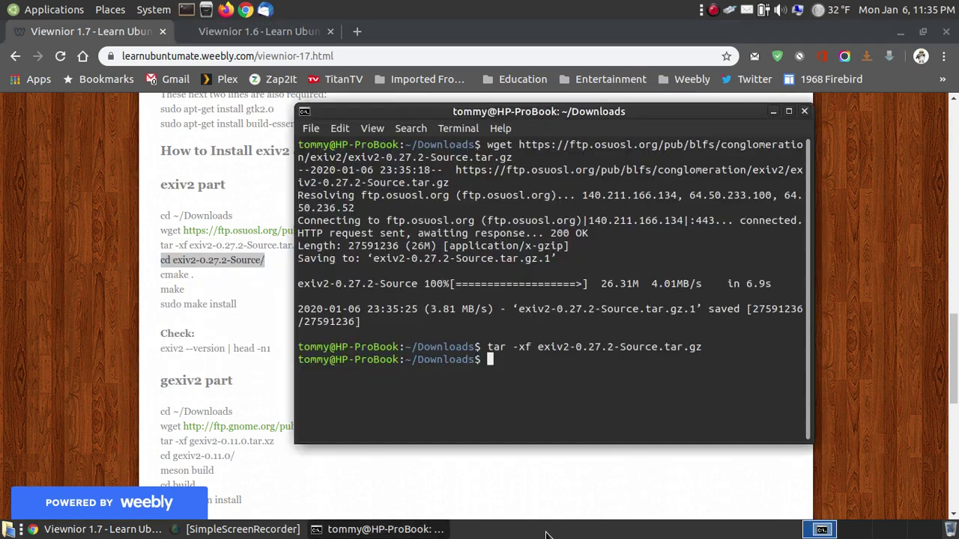
right_click(520, 374)
click(552, 454)
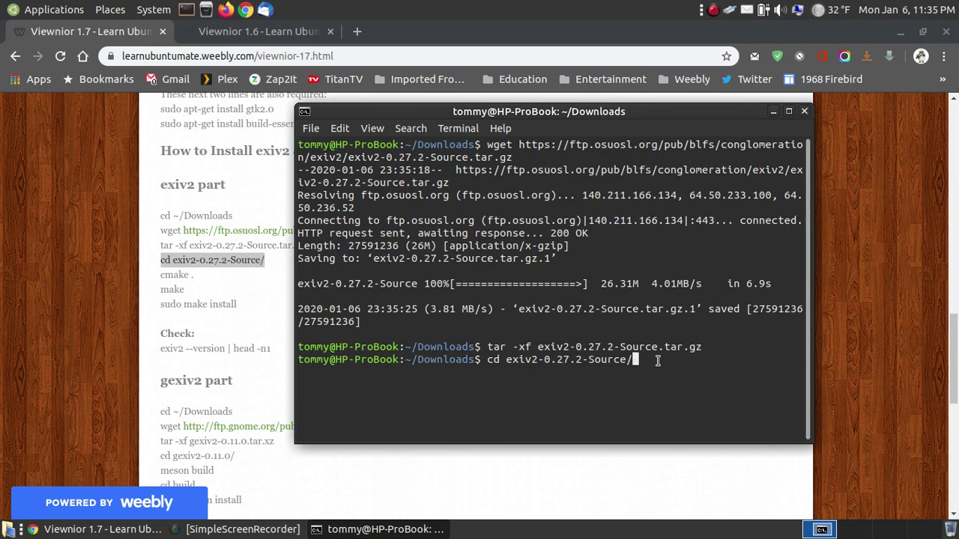
key(Return)
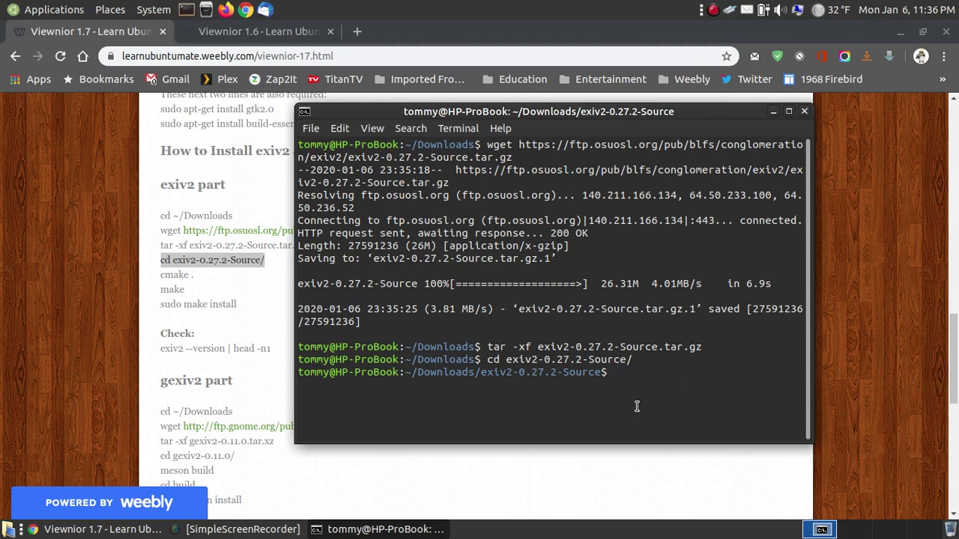
Configure the exiv2 build by running 'cmake .' copied from the guide
drag(199, 277, 161, 275)
right_click(166, 276)
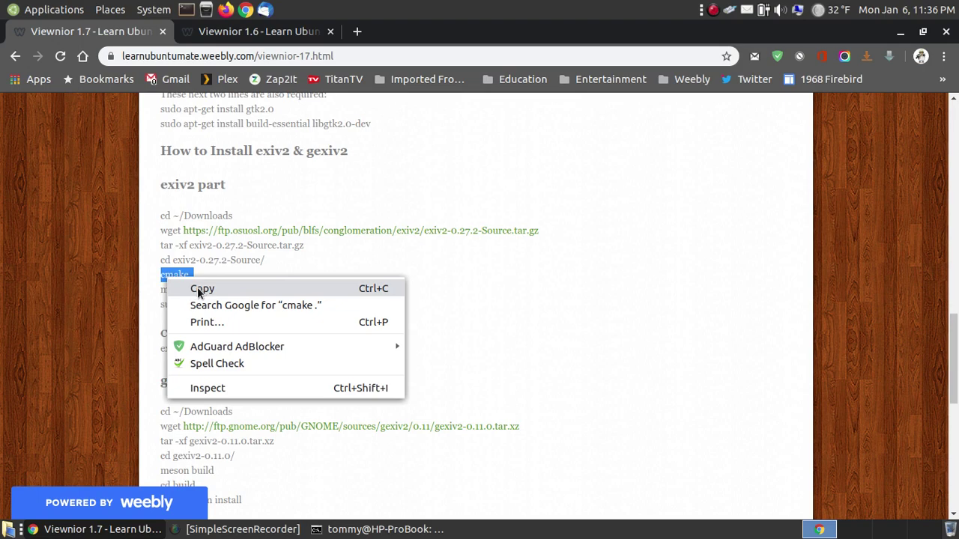
click(196, 288)
click(382, 529)
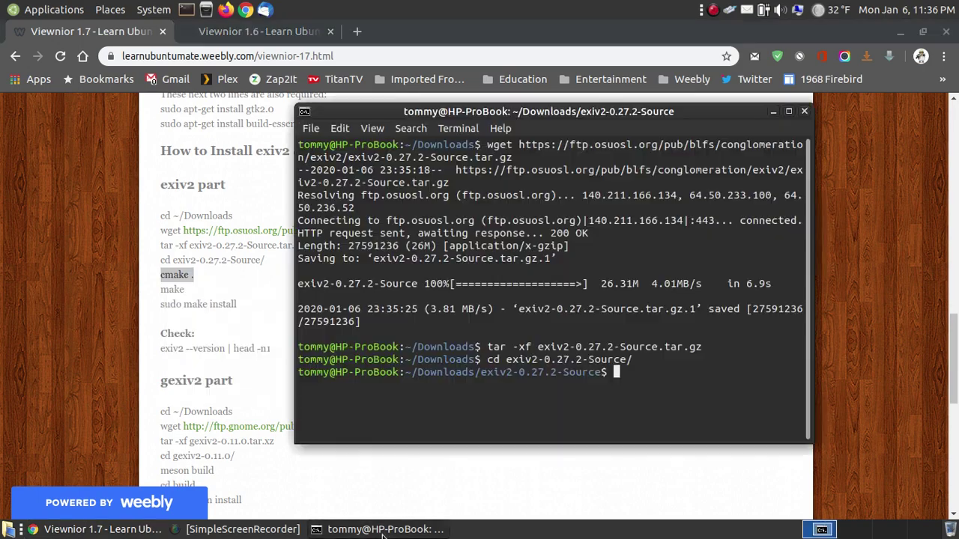
right_click(644, 379)
click(678, 456)
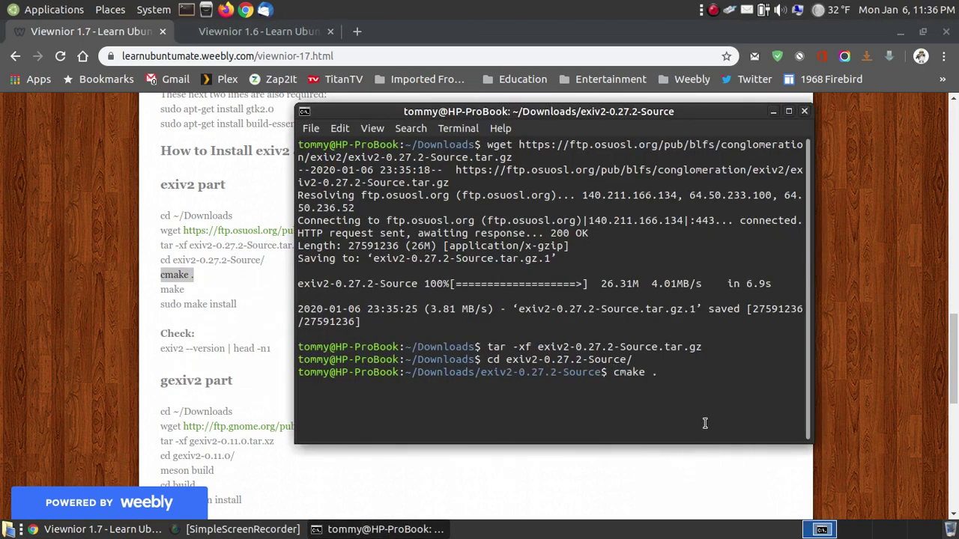
key(Return)
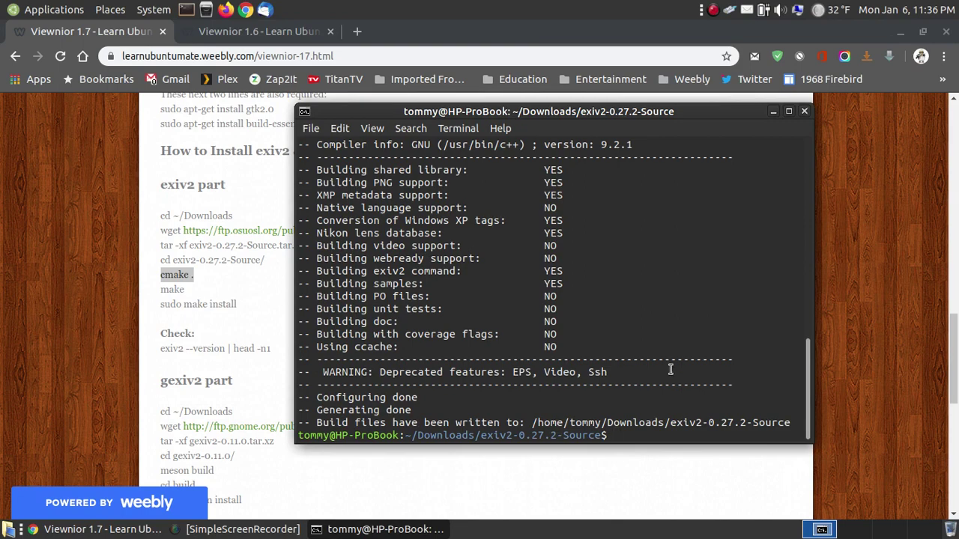
Compile exiv2 with 'make' until the build reaches 100%
drag(187, 285, 159, 288)
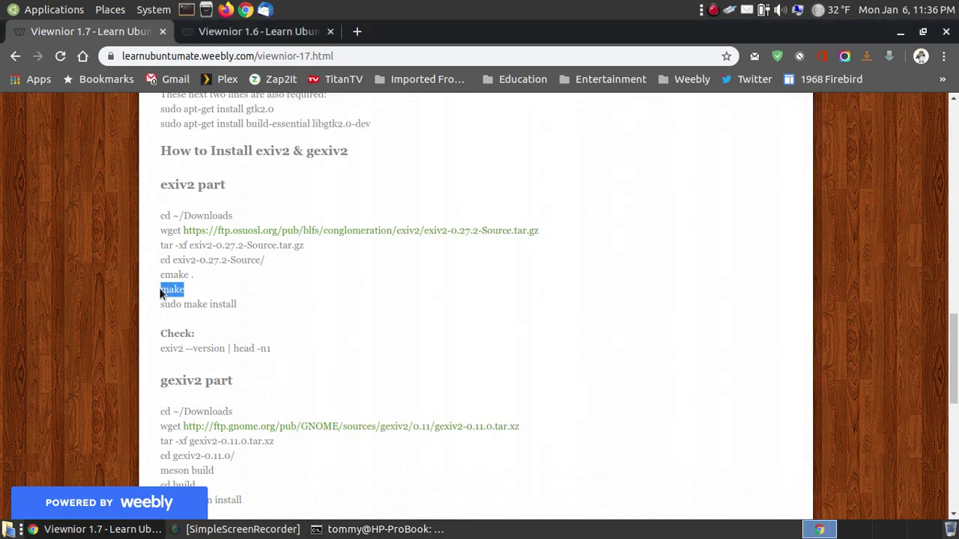
right_click(181, 290)
click(217, 299)
click(379, 533)
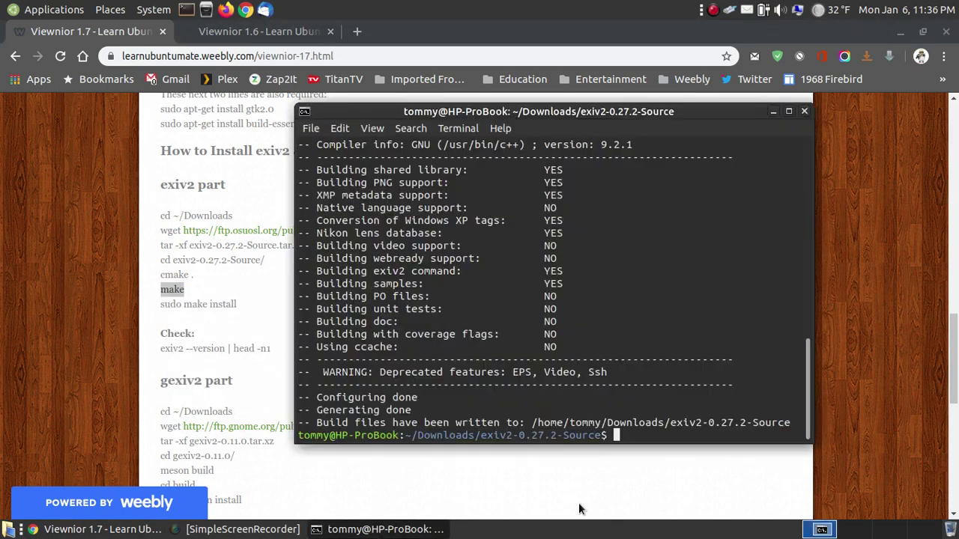
right_click(633, 435)
click(674, 386)
key(Return)
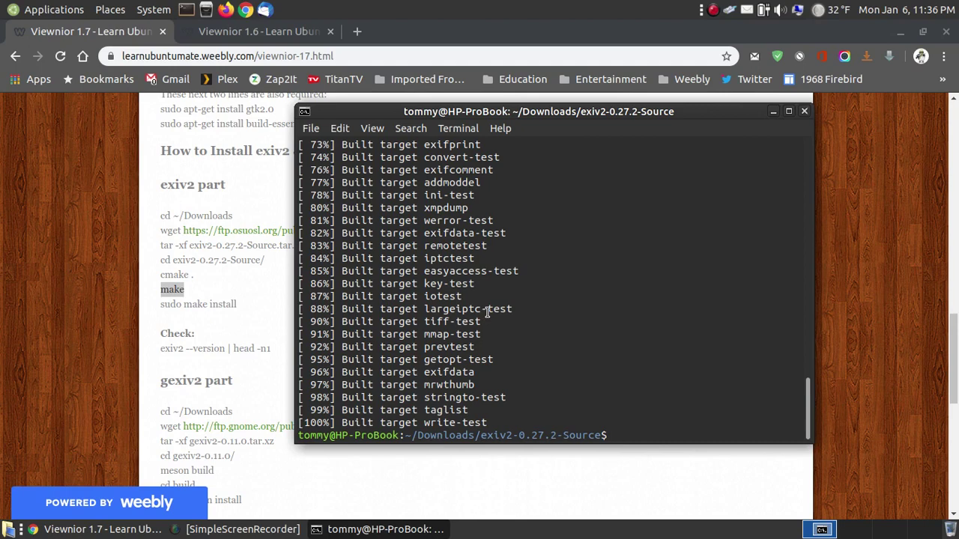
Install exiv2 with 'sudo make install' into /usr/local
click(193, 307)
drag(238, 305, 160, 302)
right_click(171, 304)
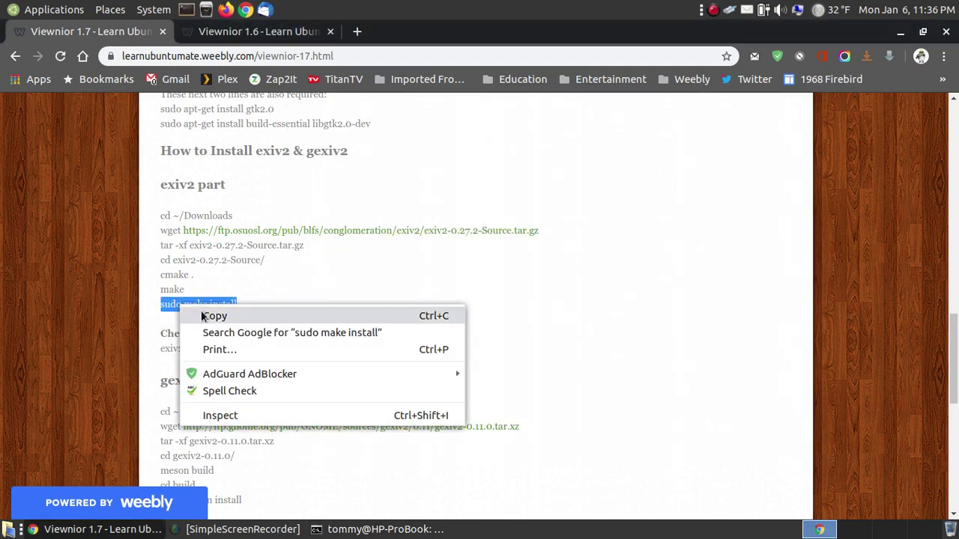
click(210, 316)
click(379, 529)
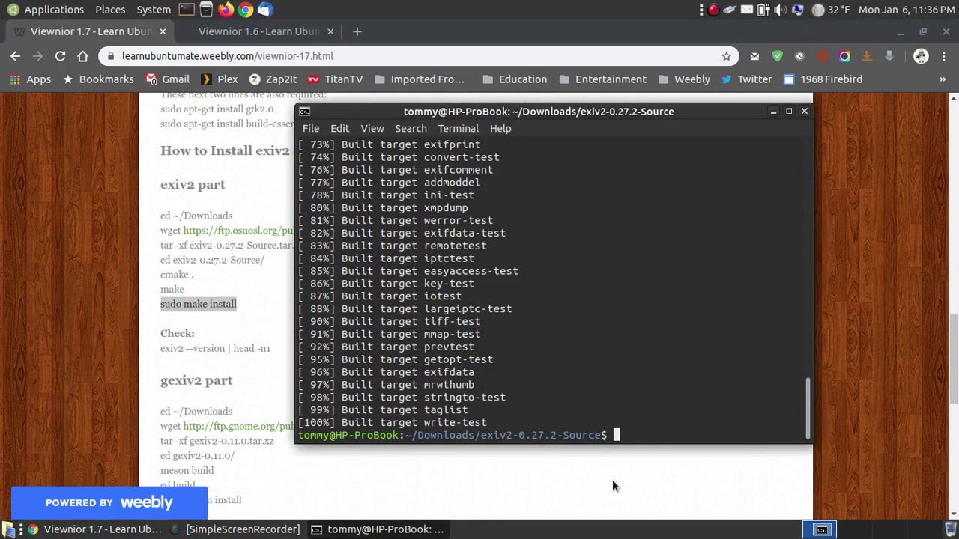
right_click(628, 440)
click(661, 389)
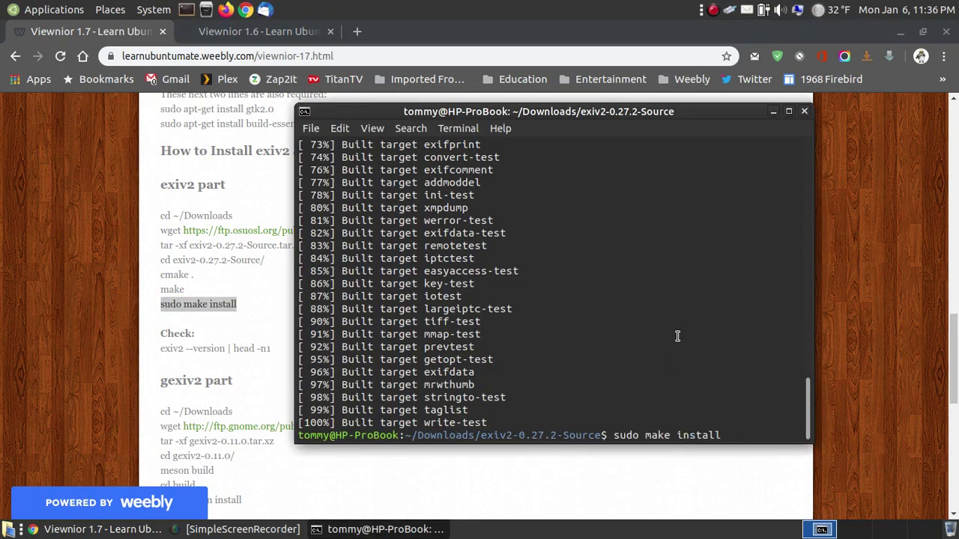
key(Return)
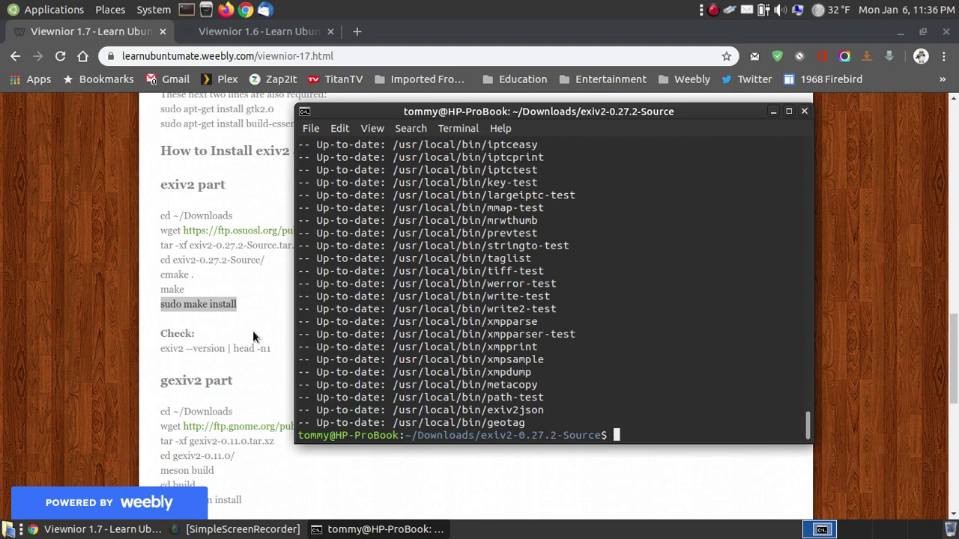
Run 'exiv2 --version | head -n1' to confirm 0.27.2, then scroll the guide to the gexiv2 commands
click(253, 334)
drag(281, 347, 160, 348)
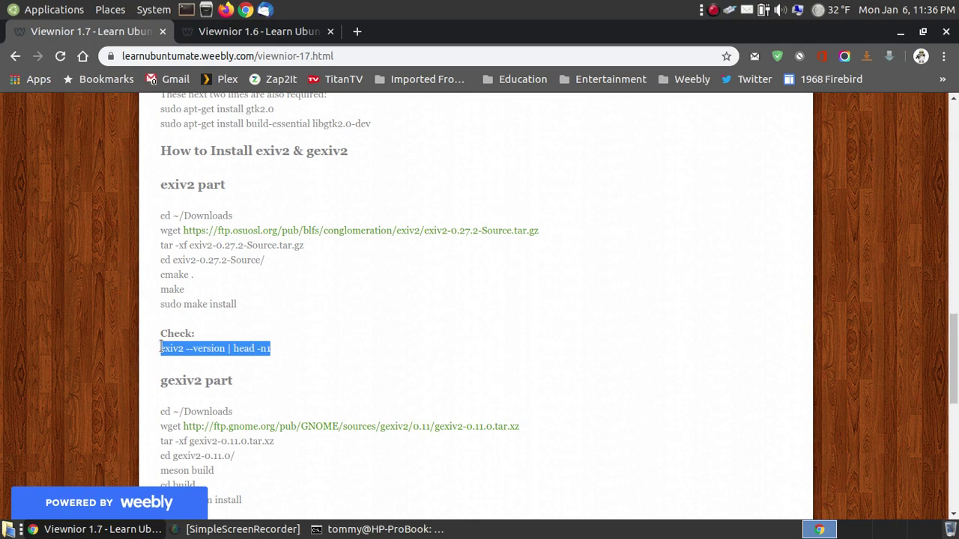
right_click(205, 348)
click(225, 353)
click(375, 529)
right_click(626, 432)
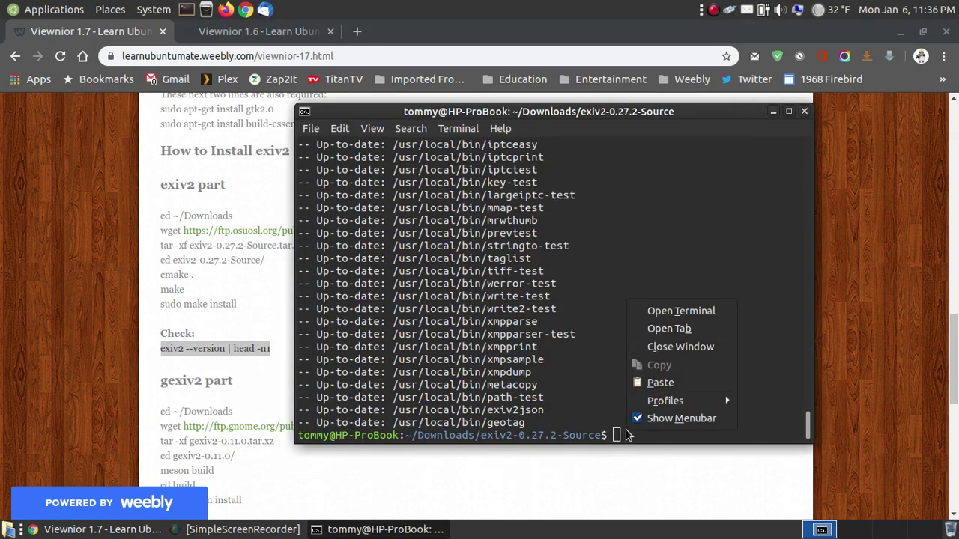
click(682, 385)
key(Return)
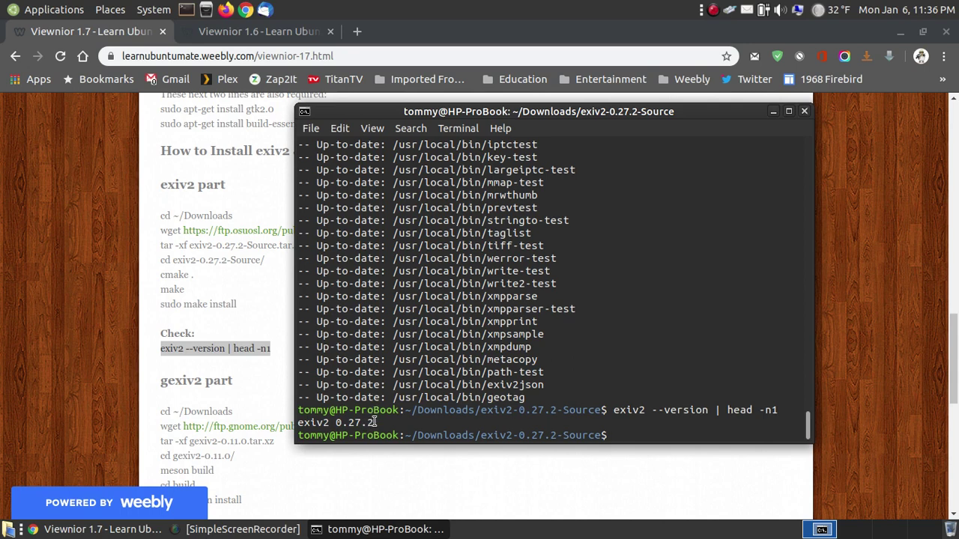
click(240, 396)
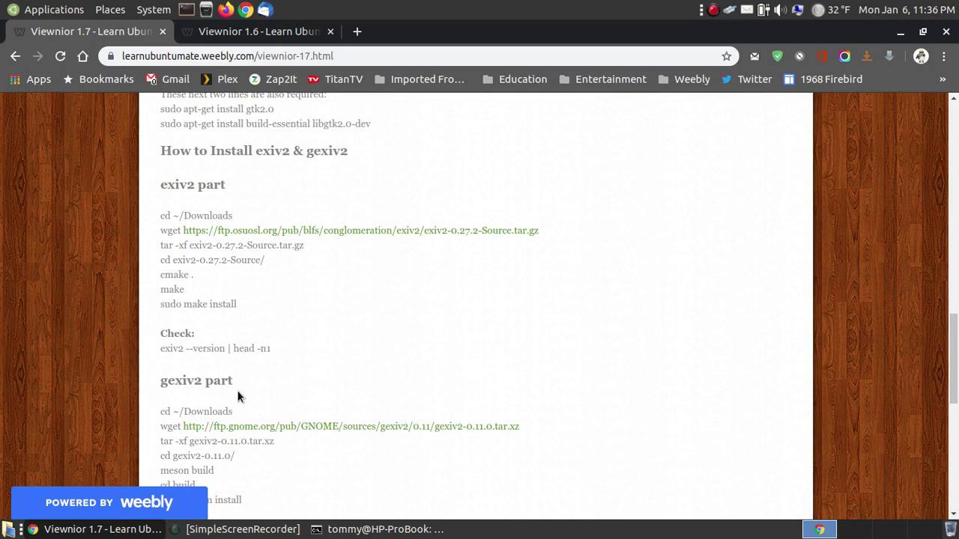
scroll(346, 367, down, 5)
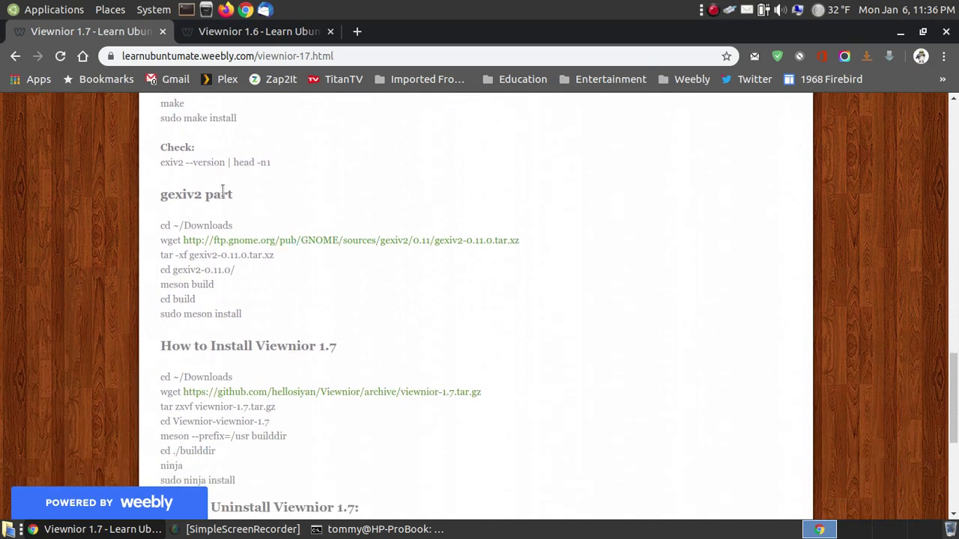
Return to ~/Downloads with 'cd ~/Downloads' and clear the terminal screen
drag(239, 225, 171, 225)
right_click(172, 225)
click(201, 241)
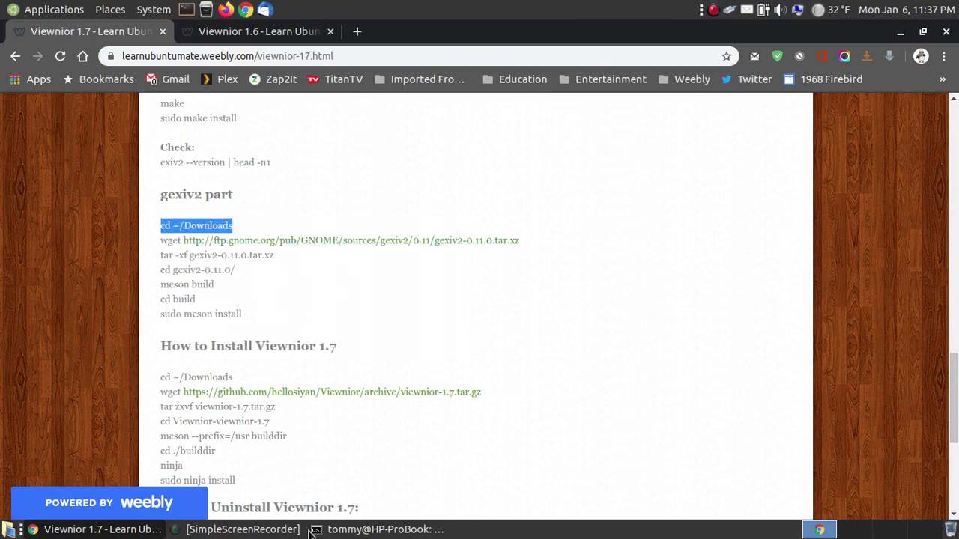
click(378, 529)
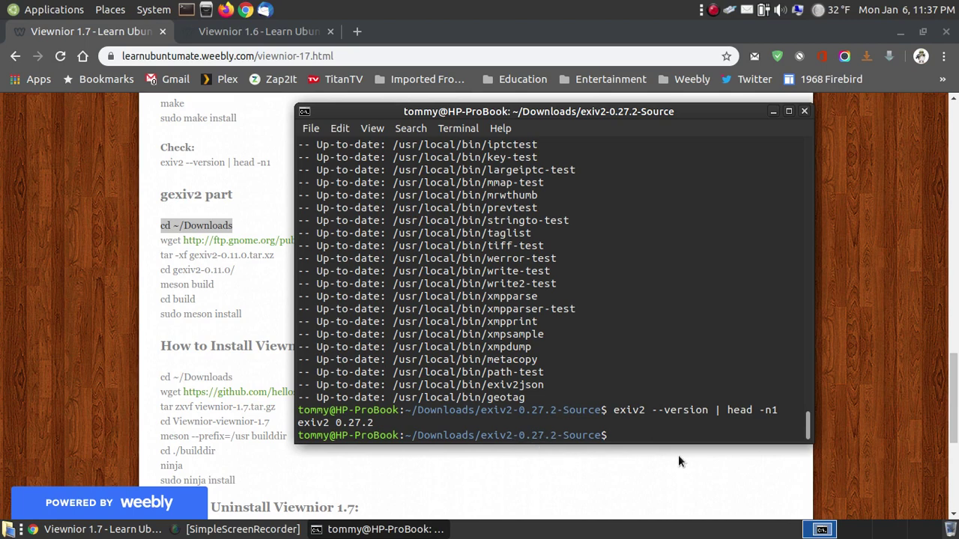
right_click(633, 438)
click(655, 390)
key(Return)
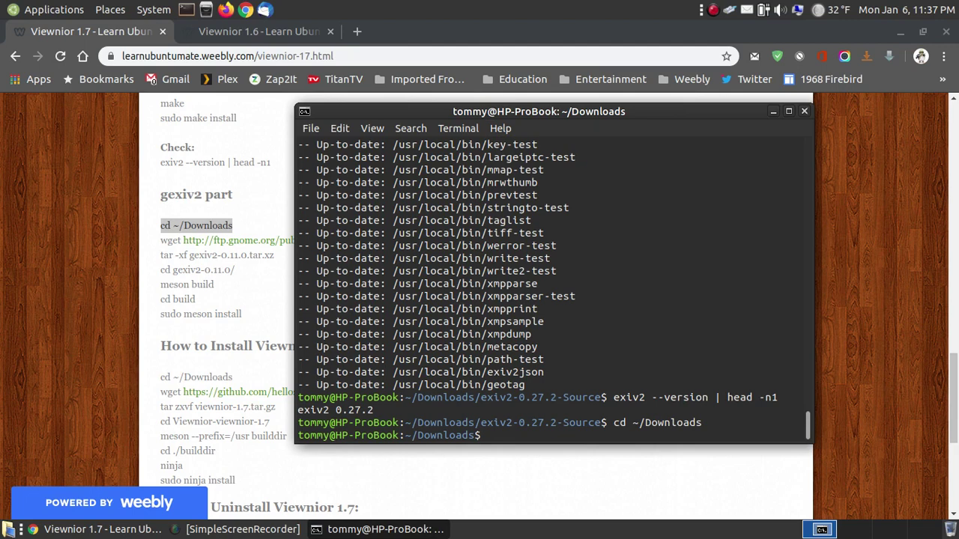
text(clear)
key(Return)
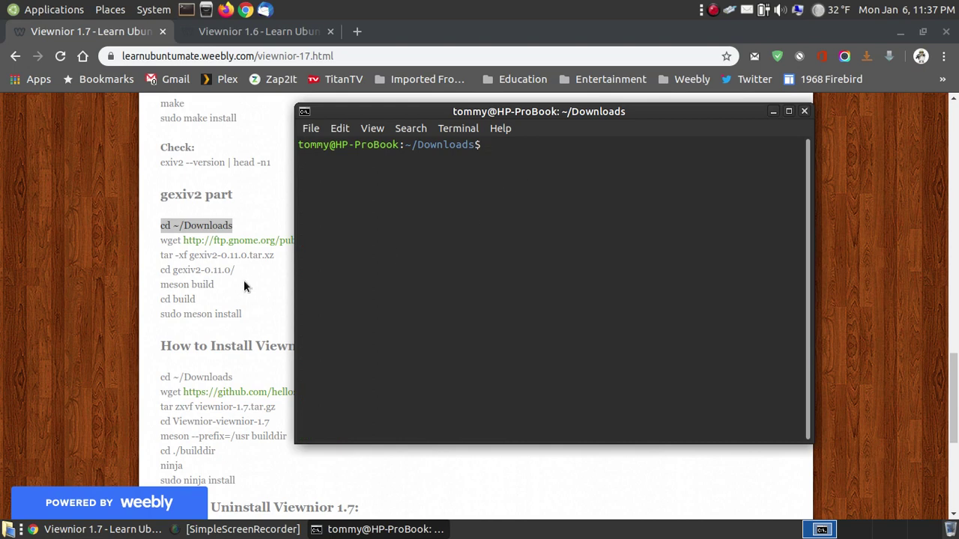
Download the gexiv2-0.11.0 source archive with the guide's wget command
click(254, 323)
drag(525, 243, 161, 241)
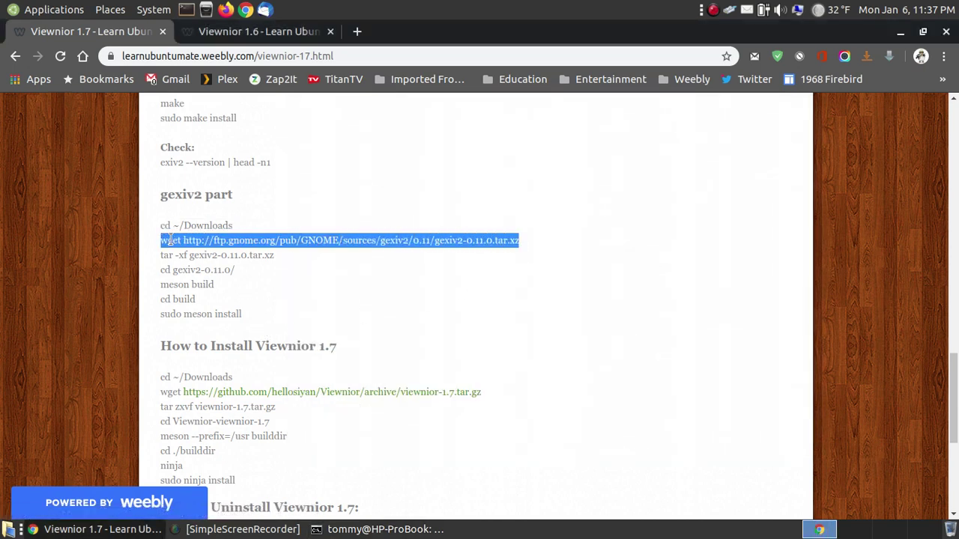
right_click(162, 241)
click(199, 249)
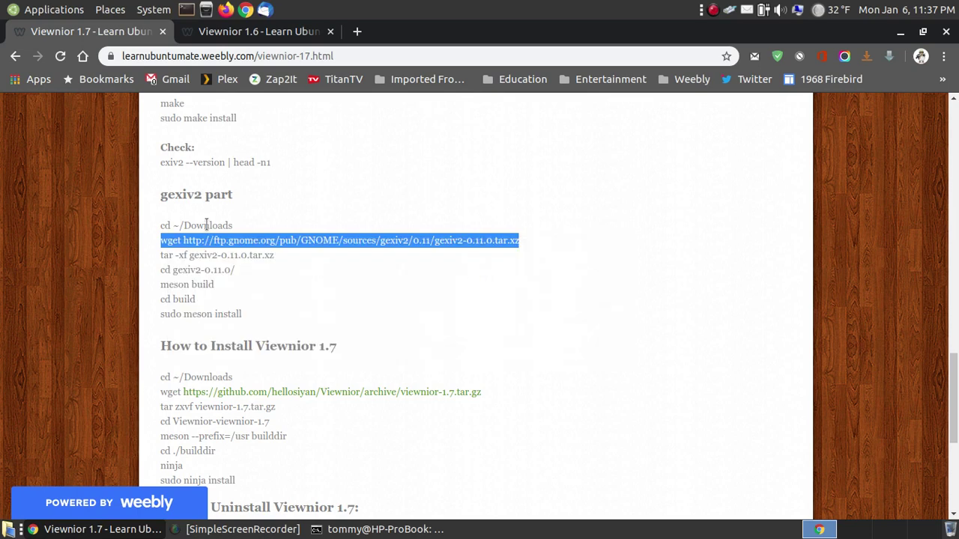
click(382, 529)
right_click(528, 180)
click(561, 259)
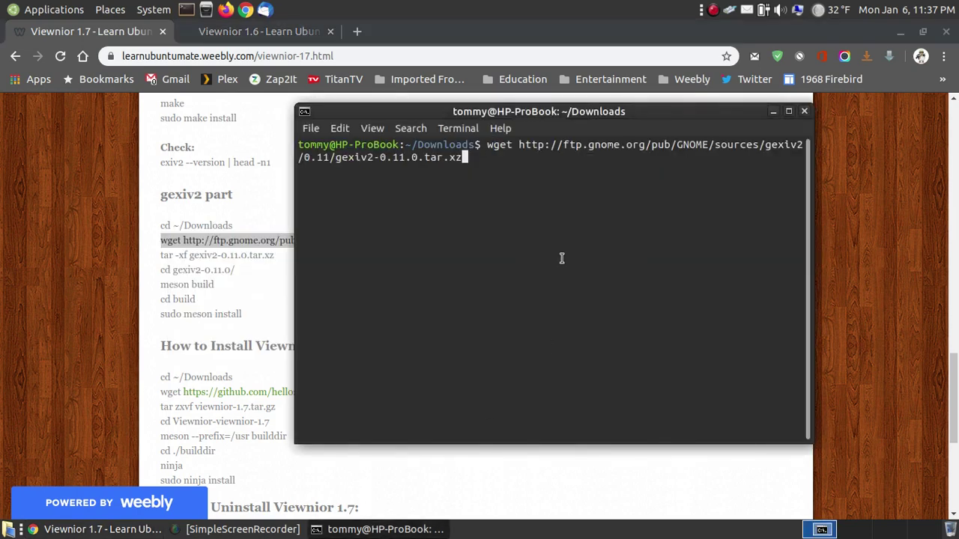
key(Return)
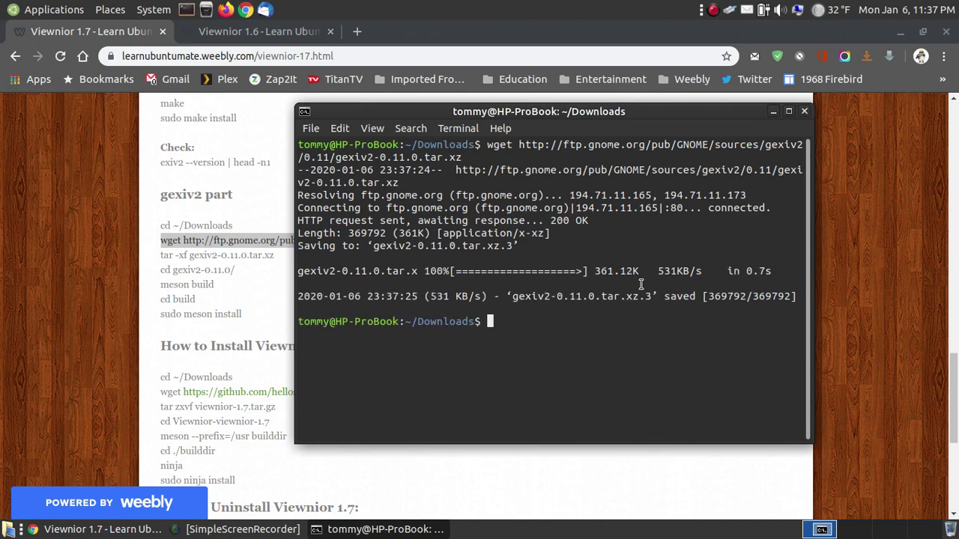
Copy the 'tar -xf gexiv2-0.11.0.tar.xz' line from the guide
click(260, 287)
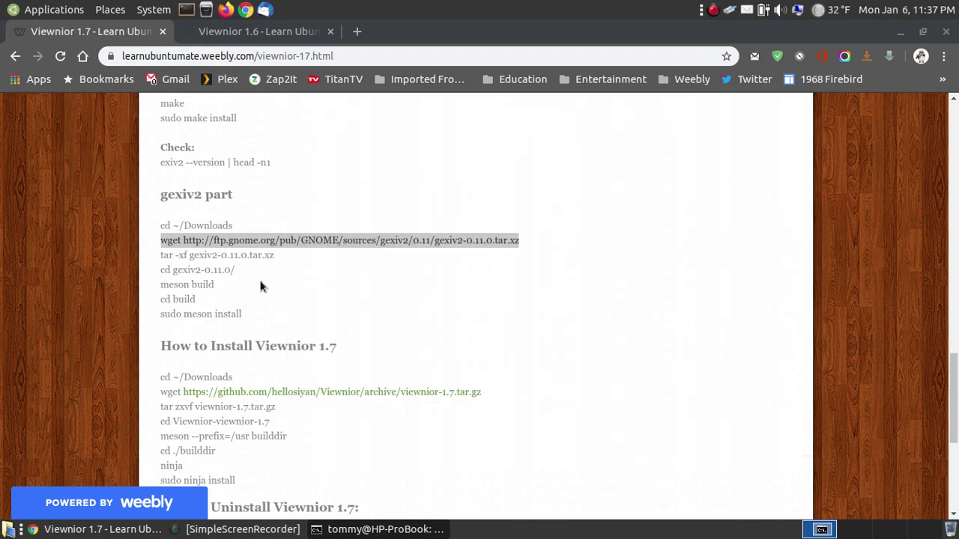
drag(276, 255, 156, 256)
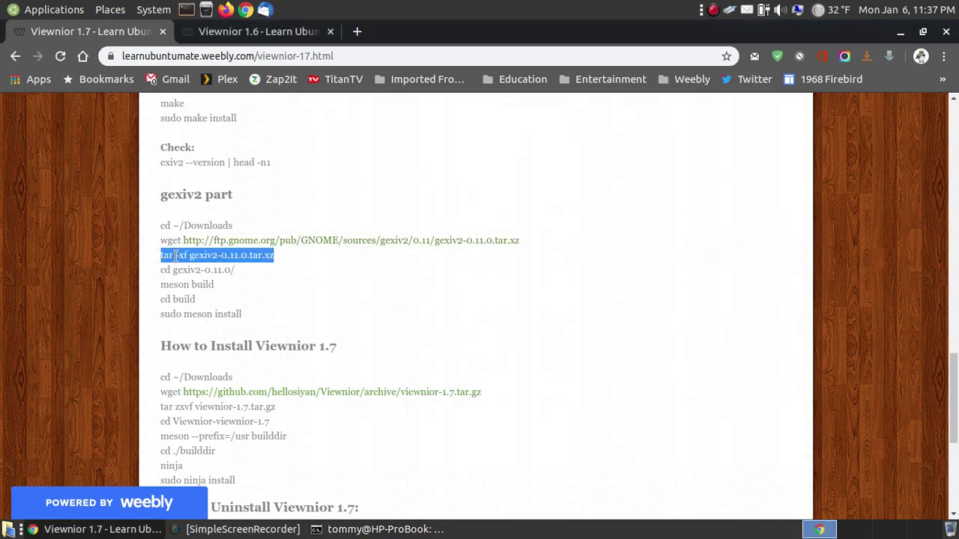
right_click(174, 255)
click(212, 268)
Extract the gexiv2-0.11.0.tar.xz archive with the pasted tar command
click(385, 530)
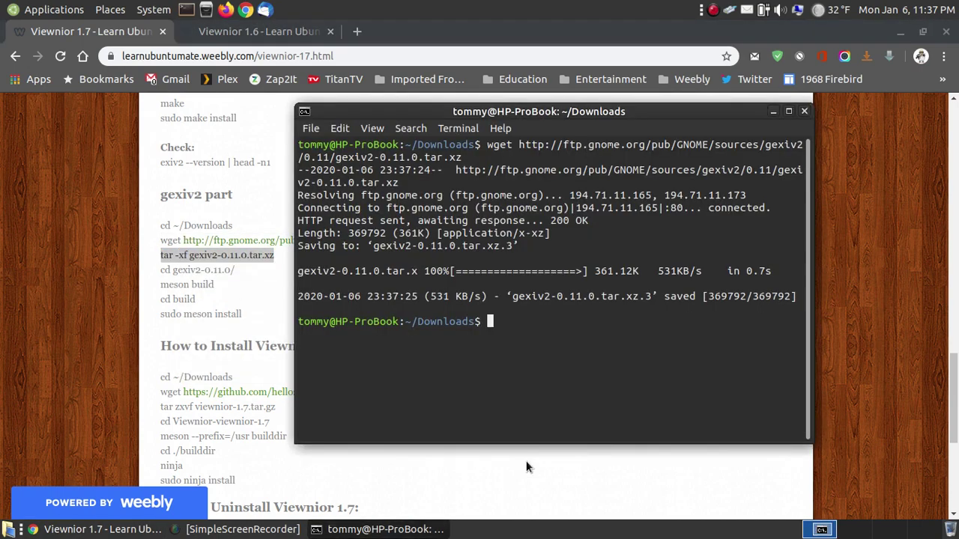
right_click(541, 323)
click(580, 408)
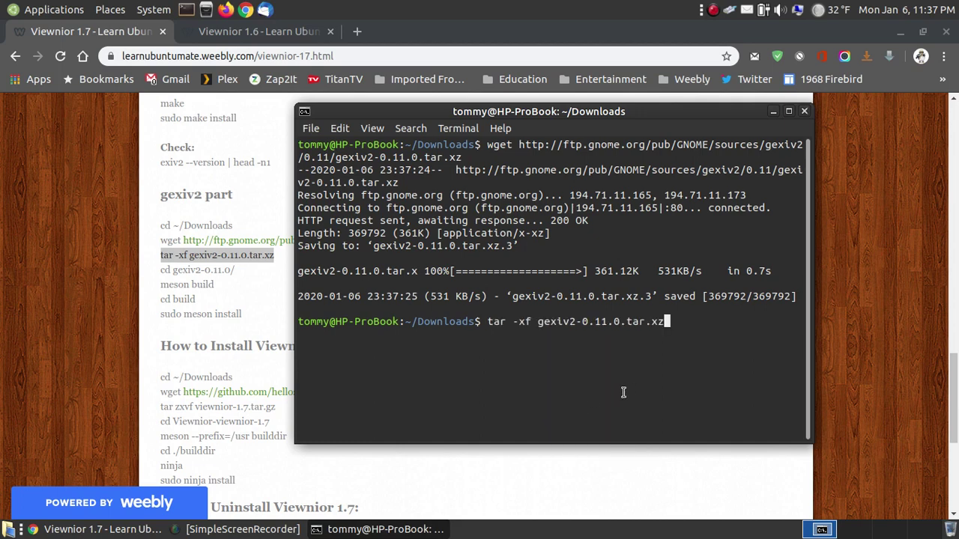
key(Return)
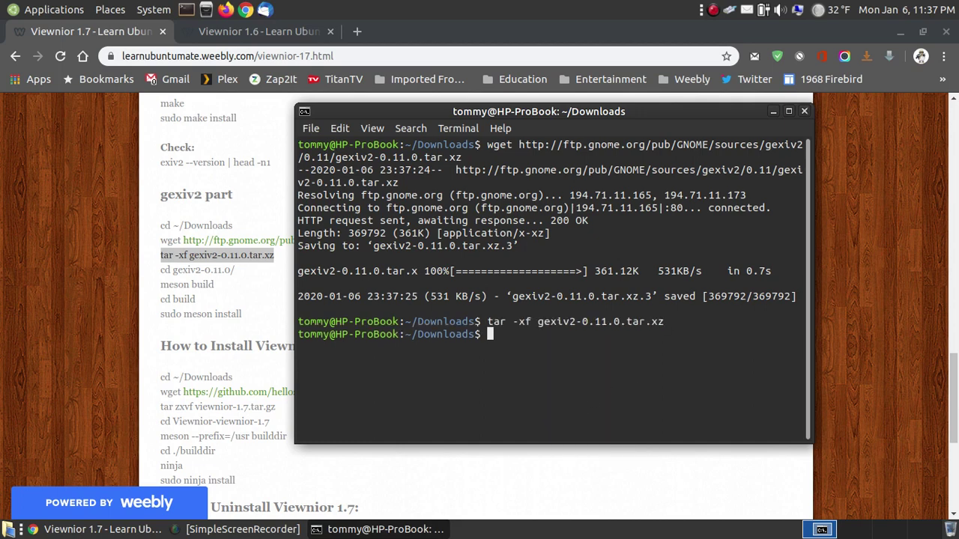
Move into the extracted folder with 'cd gexiv2-0.11.0/'
click(242, 270)
drag(235, 270, 160, 272)
right_click(178, 271)
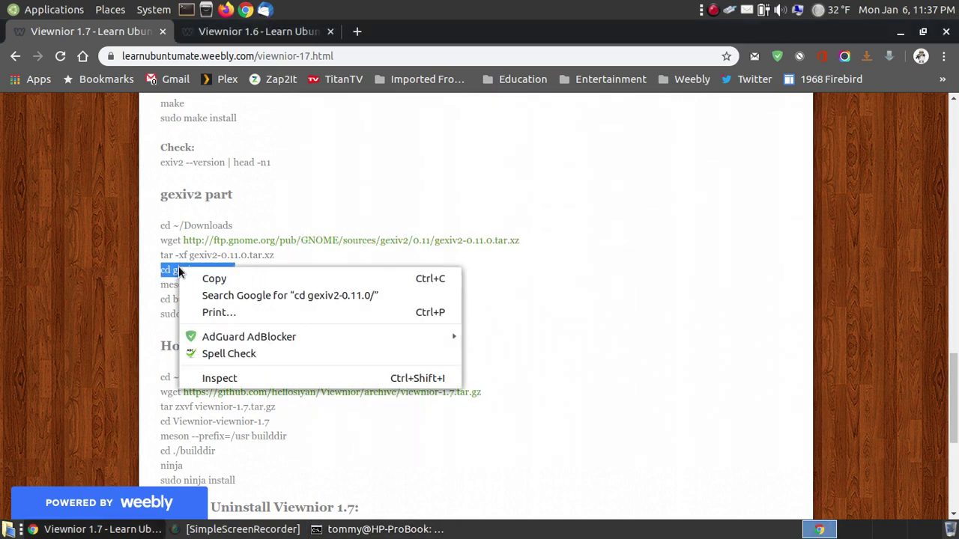
click(202, 277)
click(383, 529)
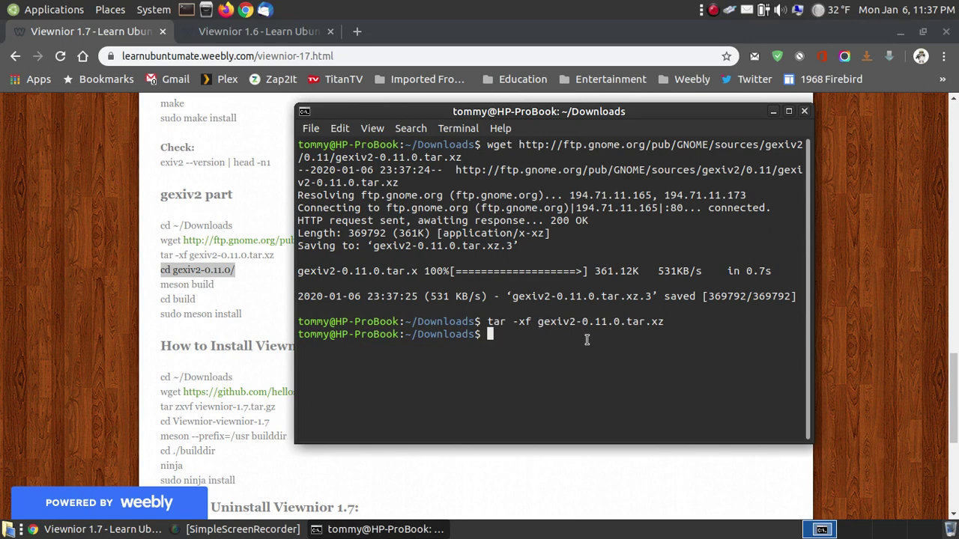
right_click(525, 343)
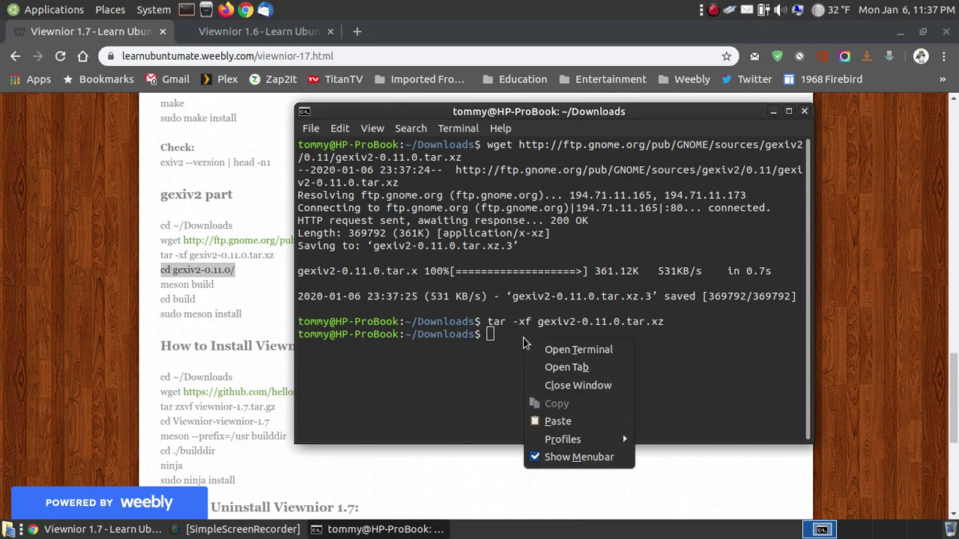
click(558, 419)
key(Return)
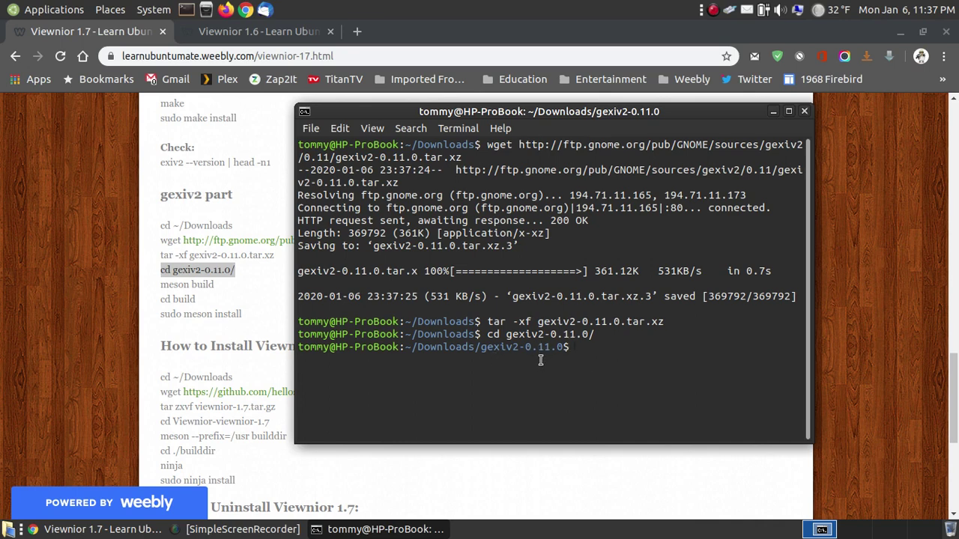
click(210, 294)
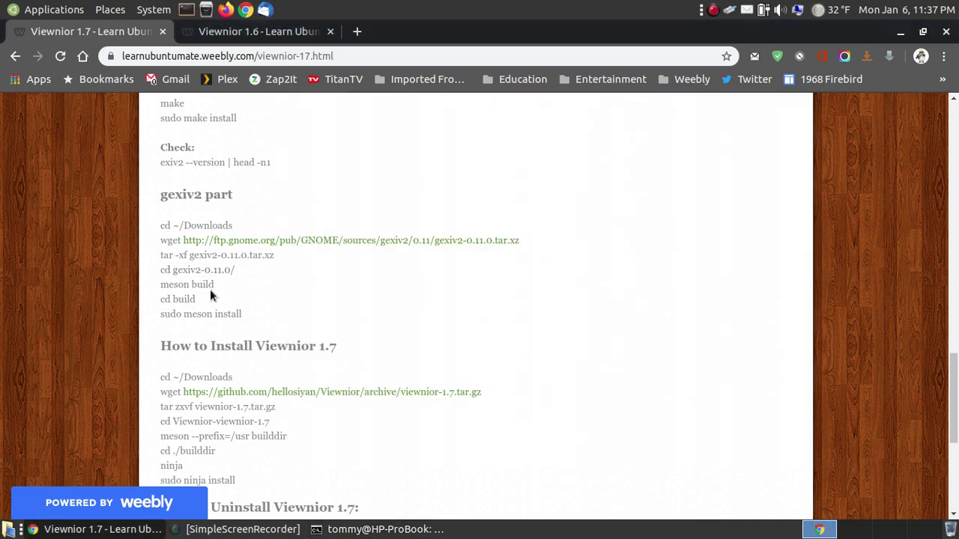
Run 'meson build' in gexiv2-0.11.0, which reports the directory already configured
drag(216, 291, 155, 282)
right_click(177, 286)
click(196, 294)
scroll(480, 337, up, 6)
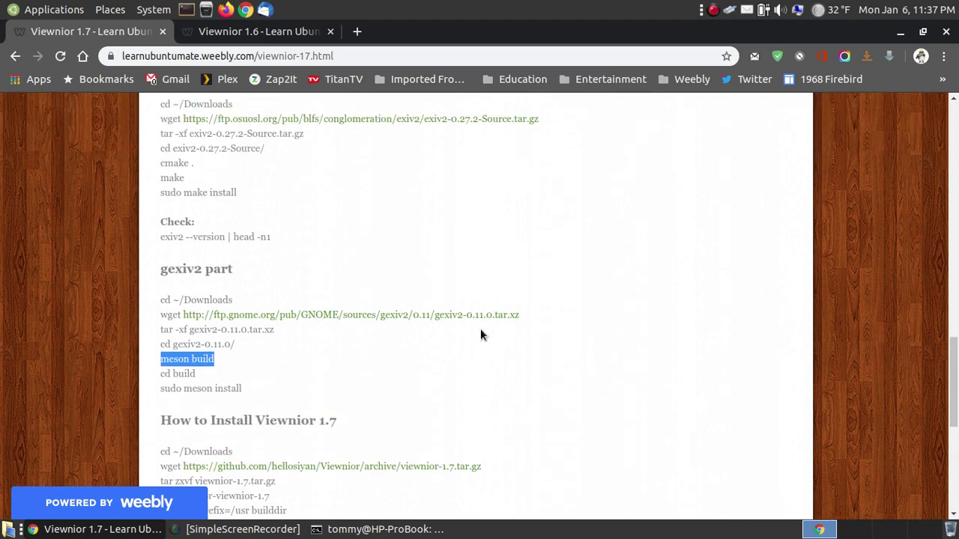
scroll(481, 346, up, 2)
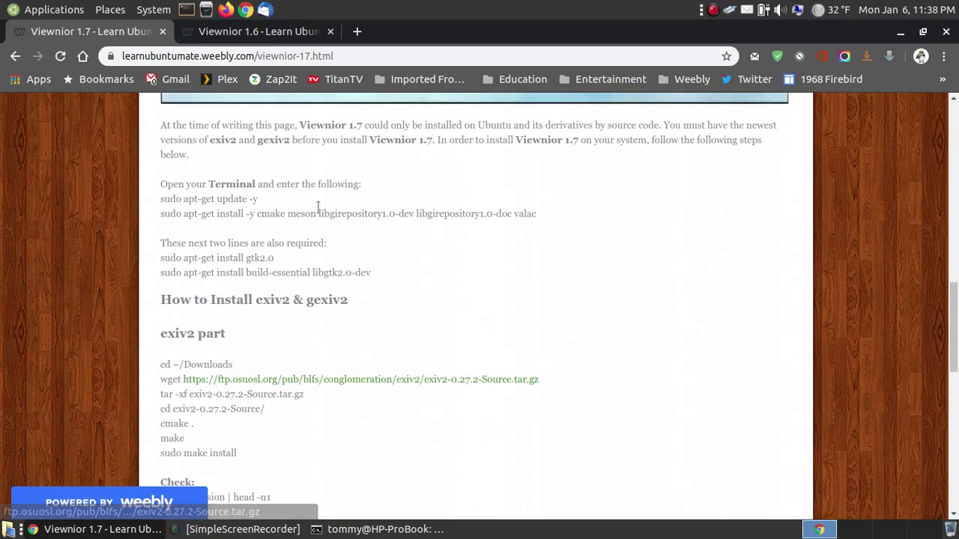
scroll(427, 266, down, 4)
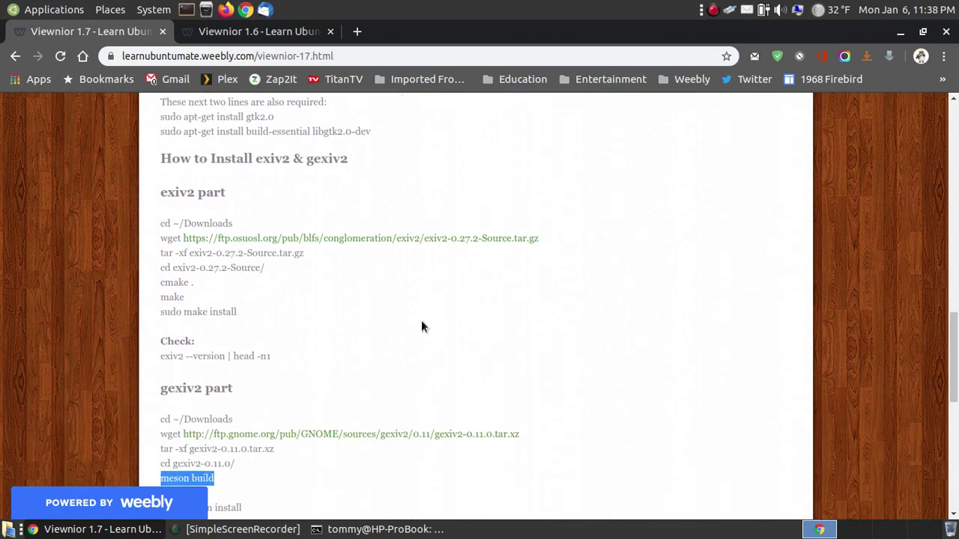
scroll(450, 385, down, 2)
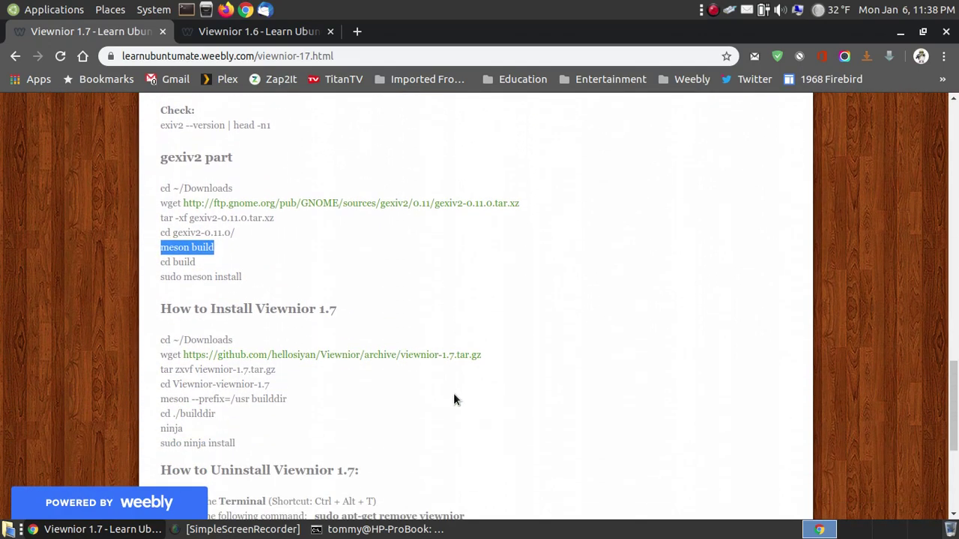
click(401, 529)
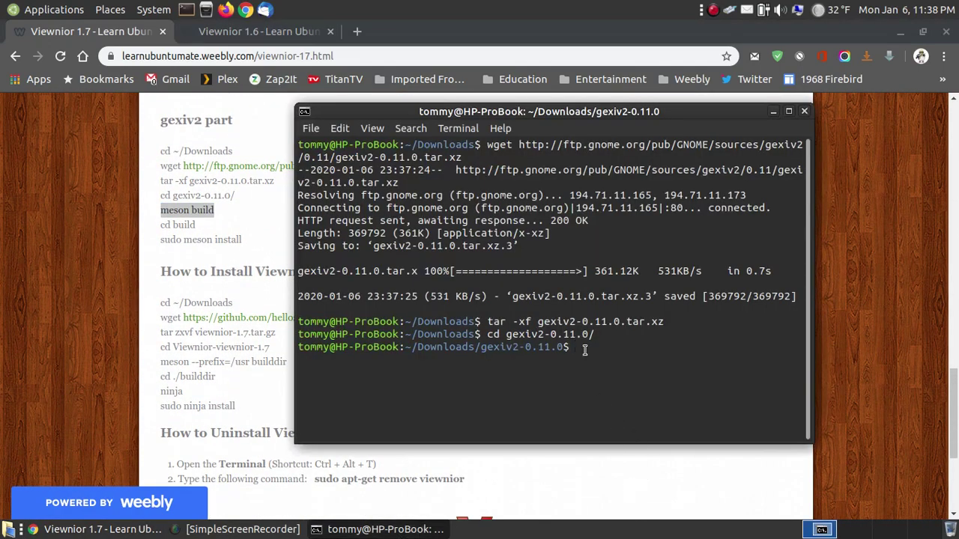
right_click(580, 350)
click(618, 433)
key(Return)
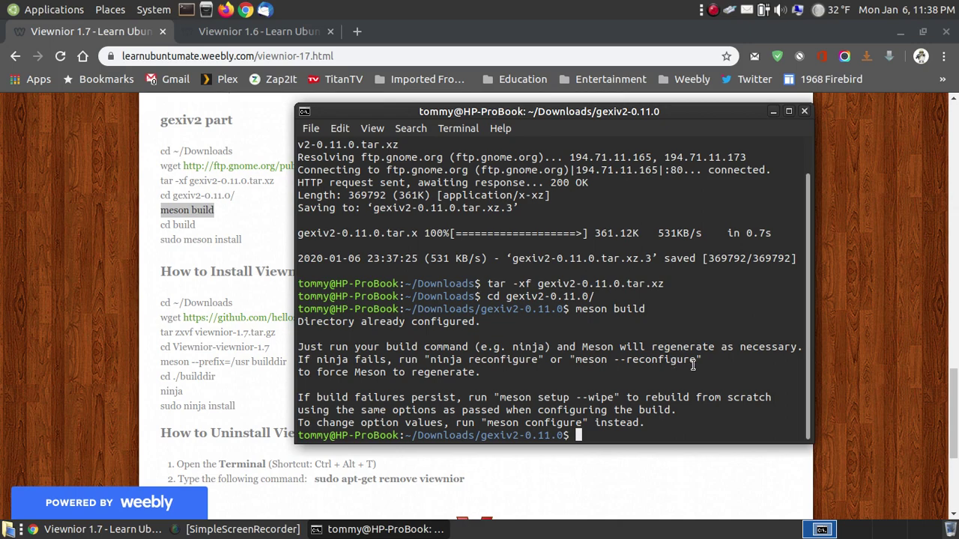
Move into the gexiv2 build folder with 'cd build'
drag(196, 225, 162, 225)
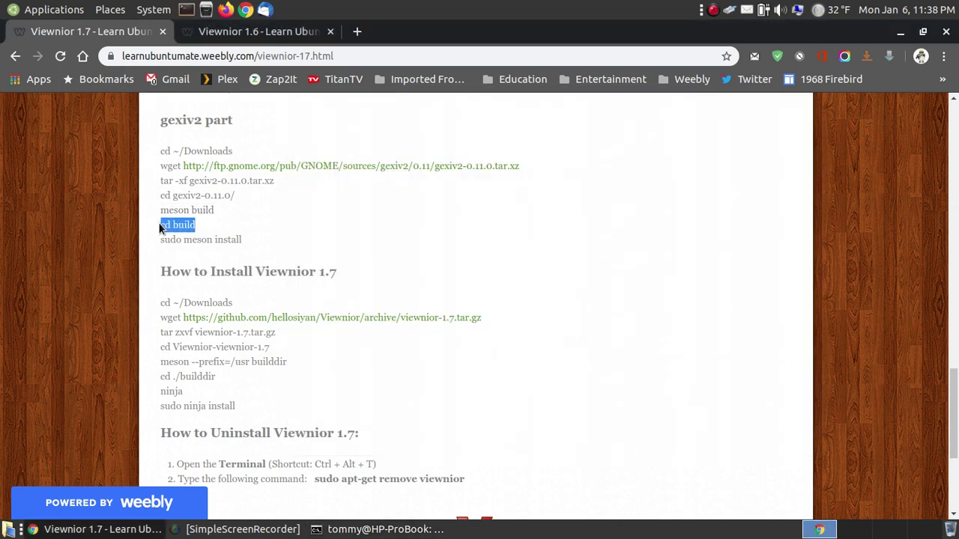
right_click(172, 225)
click(210, 235)
click(385, 529)
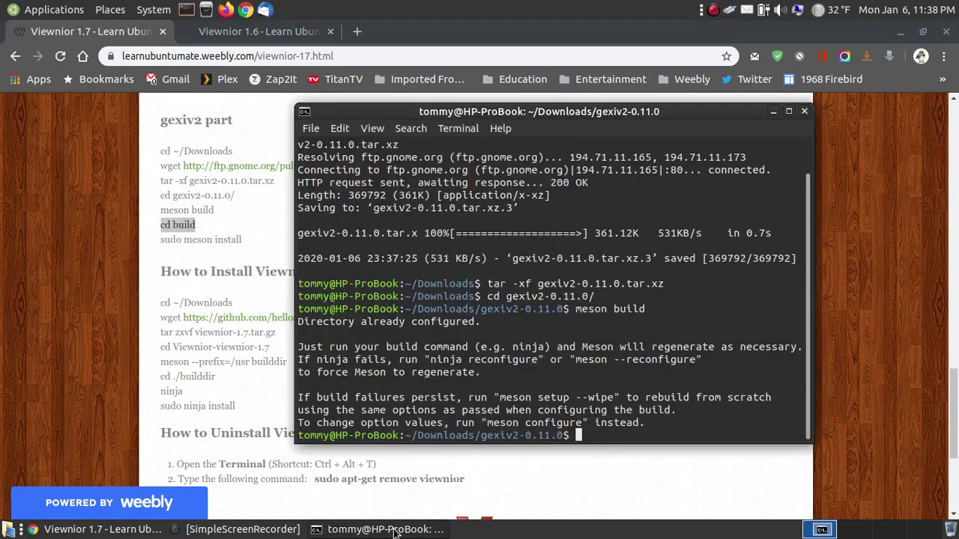
right_click(602, 433)
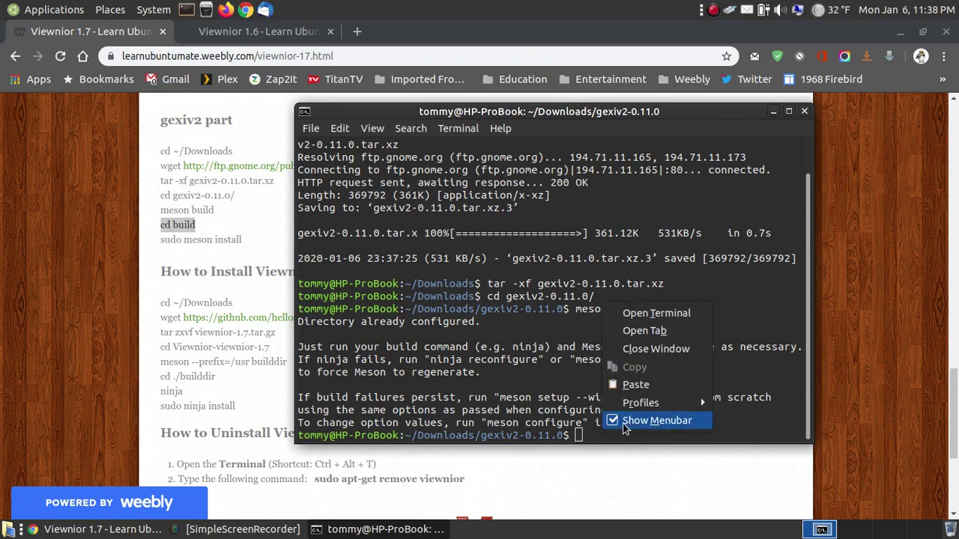
click(644, 385)
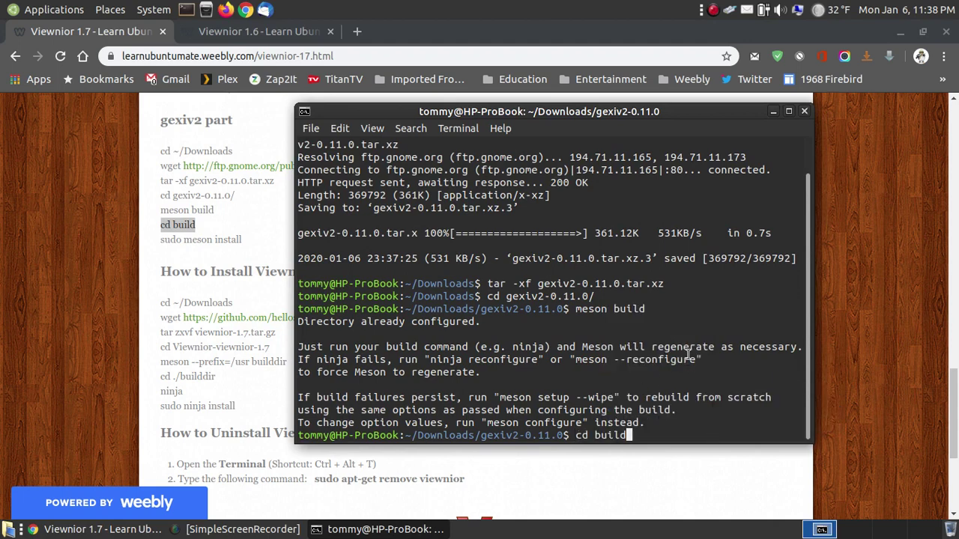
key(Return)
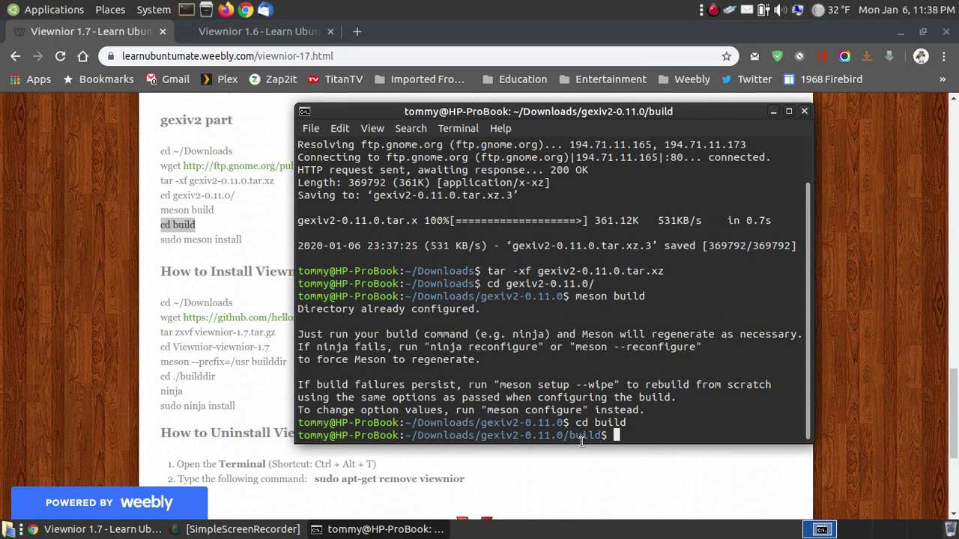
Install gexiv2 system-wide with 'sudo meson install'
drag(244, 239, 163, 240)
right_click(190, 247)
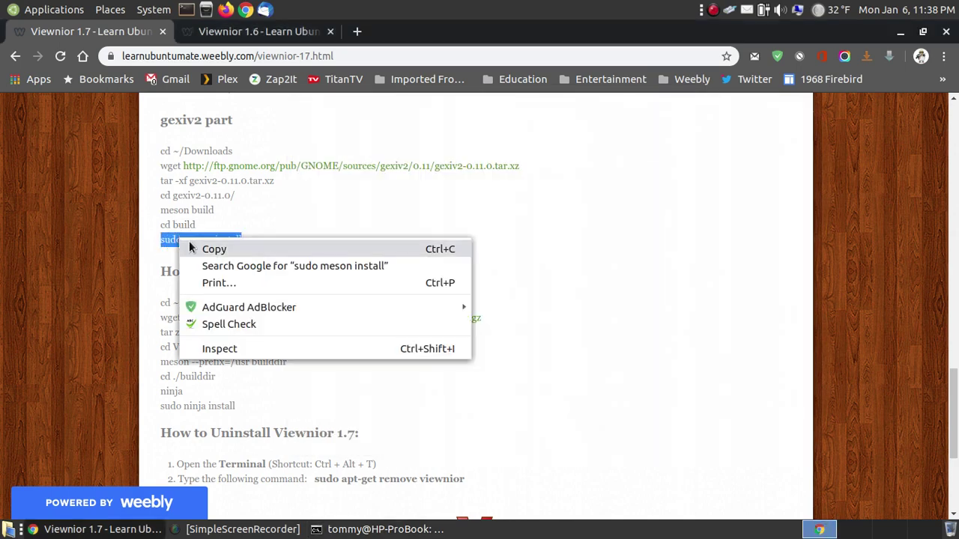
click(202, 248)
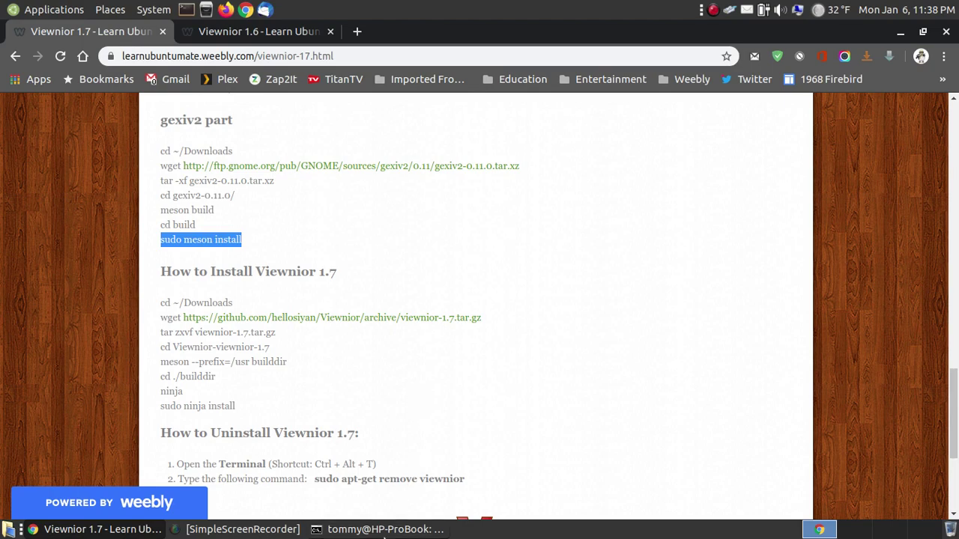
click(386, 529)
right_click(640, 437)
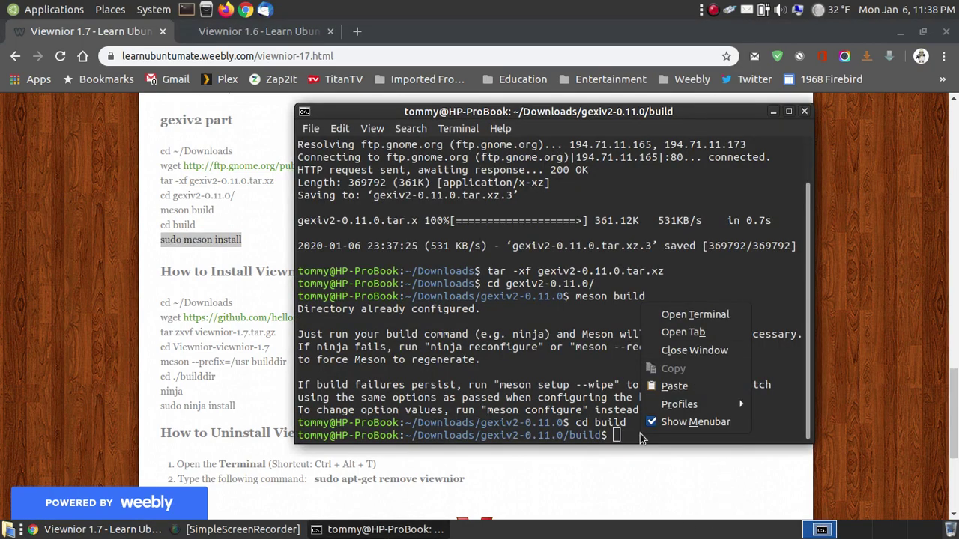
click(674, 386)
key(Return)
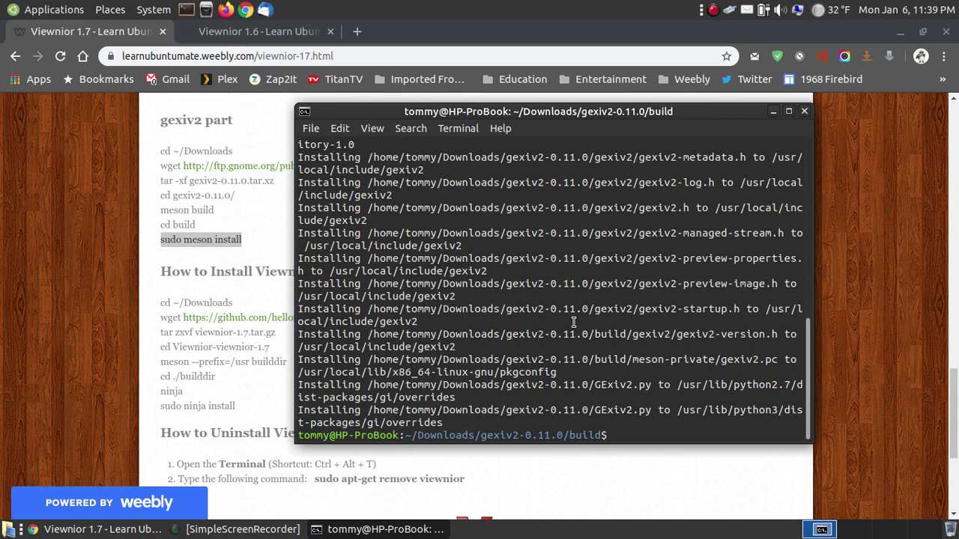
click(236, 298)
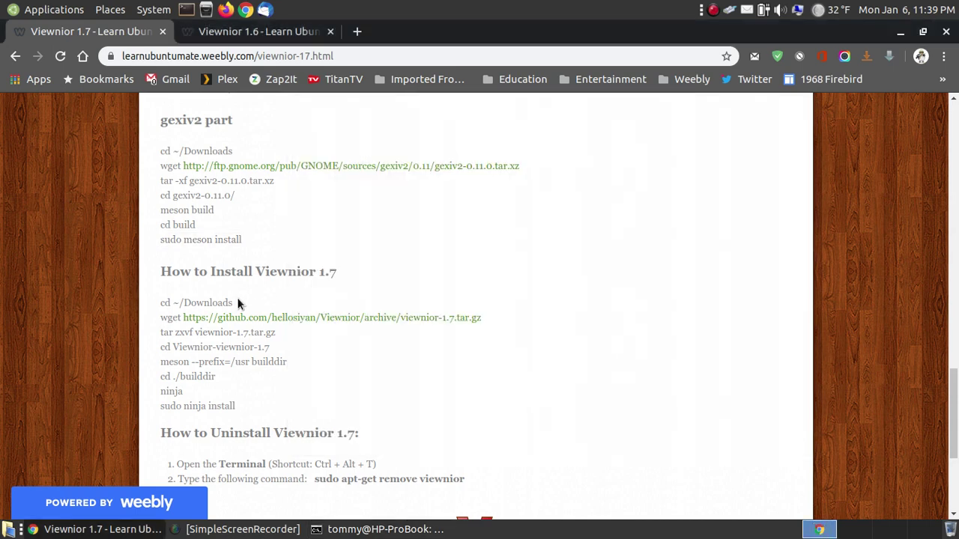
Return to ~/Downloads with 'cd ~/Downloads' and clear the terminal screen
drag(238, 299, 161, 309)
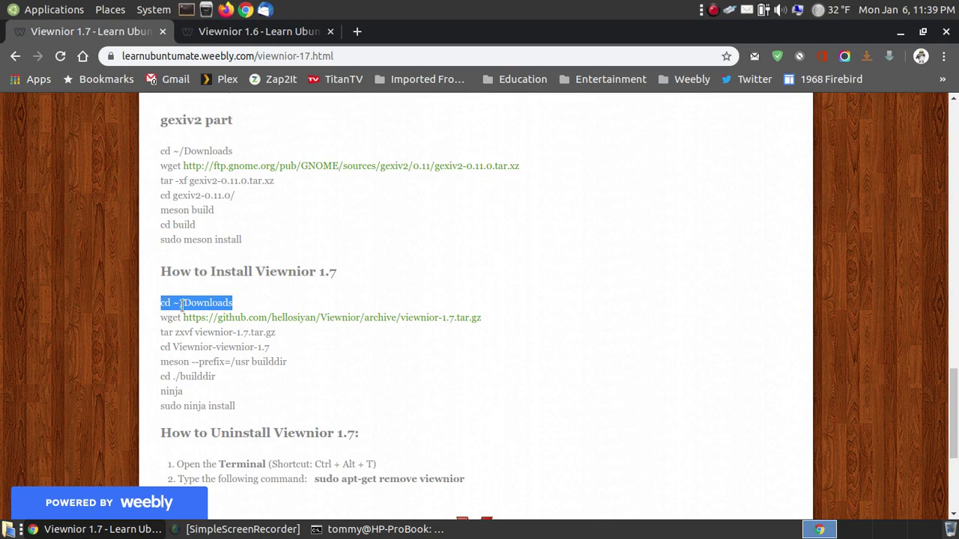
right_click(182, 306)
click(215, 317)
click(378, 530)
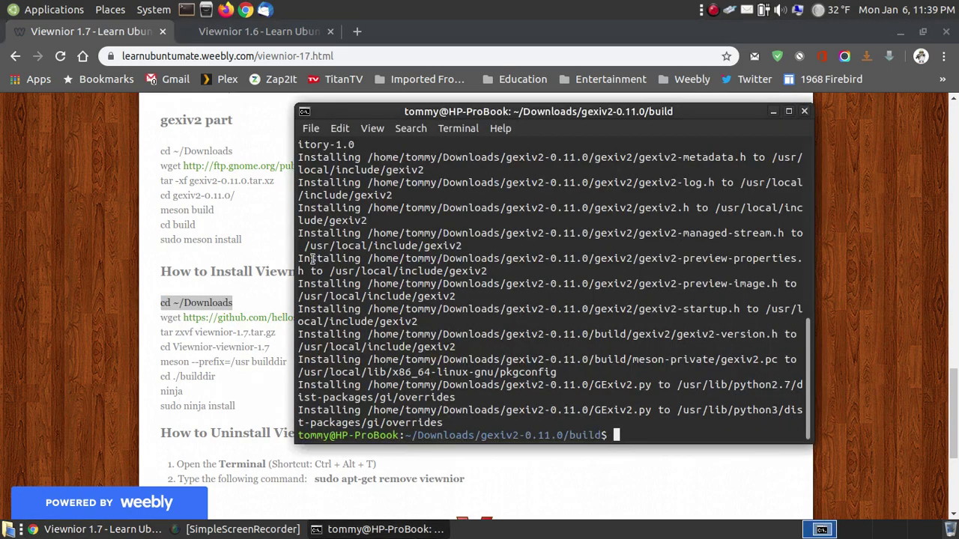
right_click(631, 435)
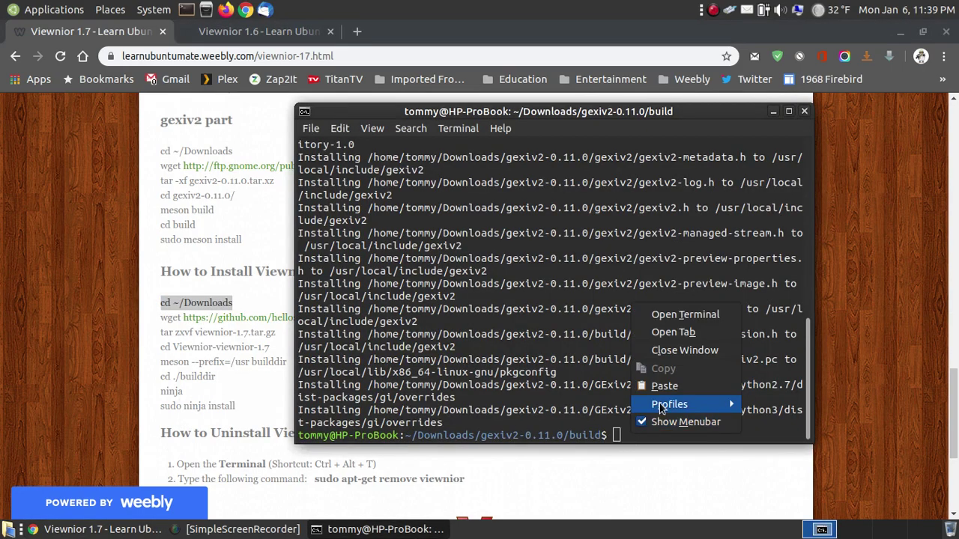
click(666, 385)
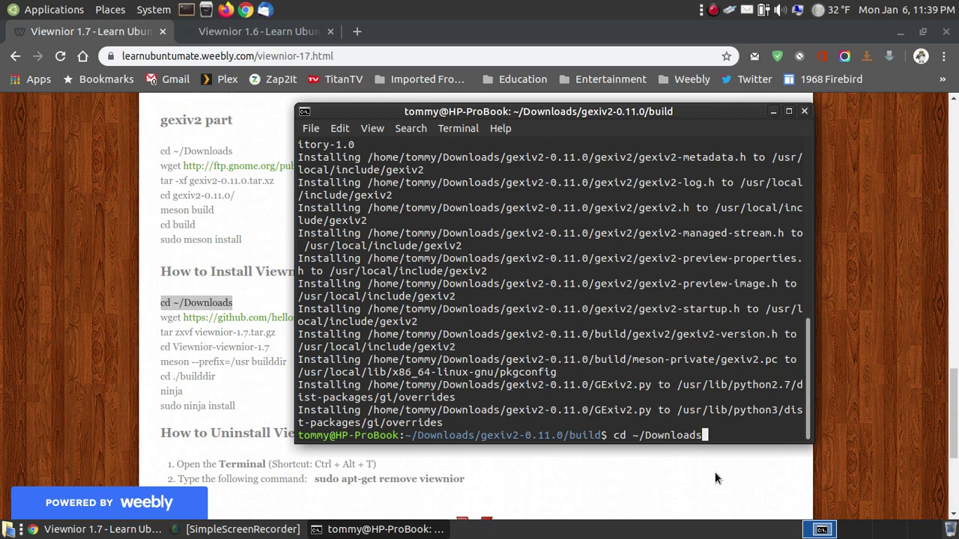
key(Return)
text(clear)
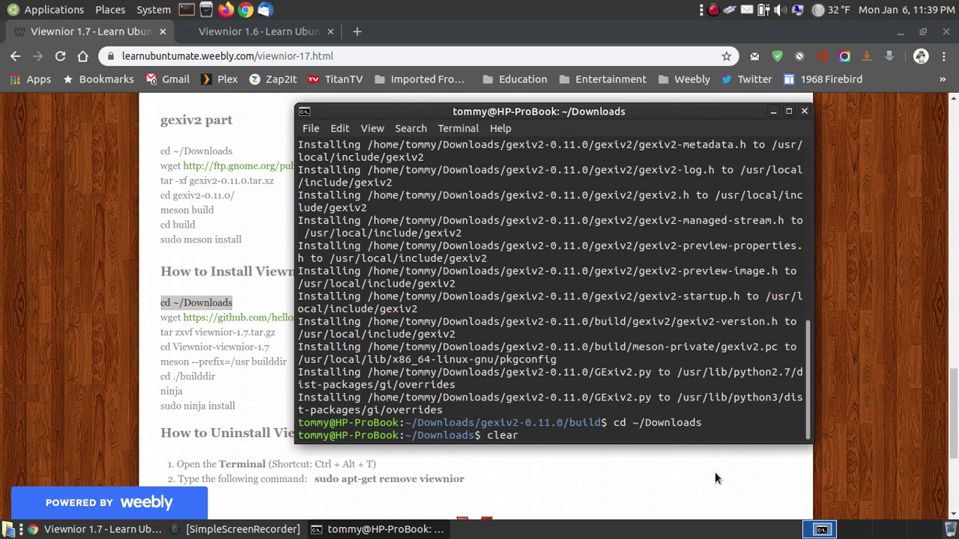
key(Return)
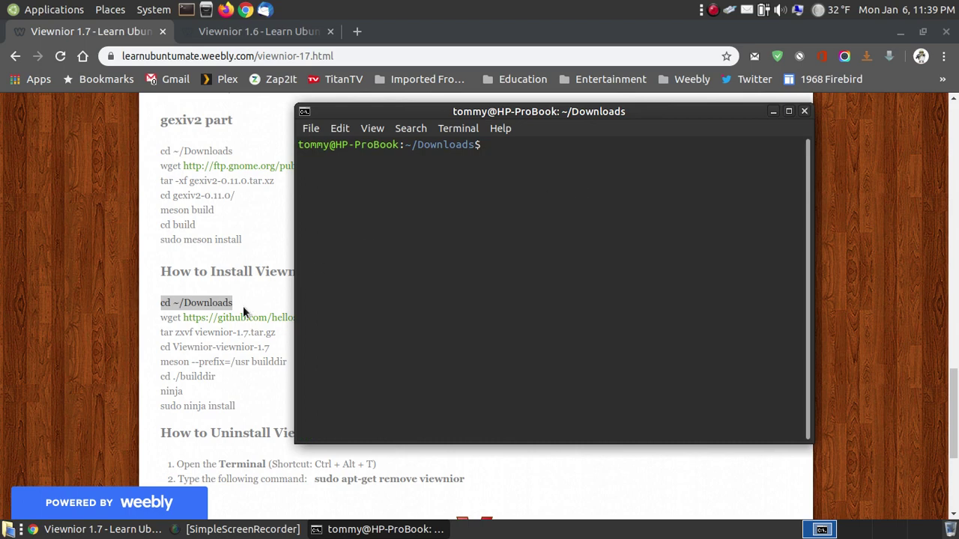
Download the Viewnior 1.7 source tarball from GitHub with the guide's wget command
click(252, 362)
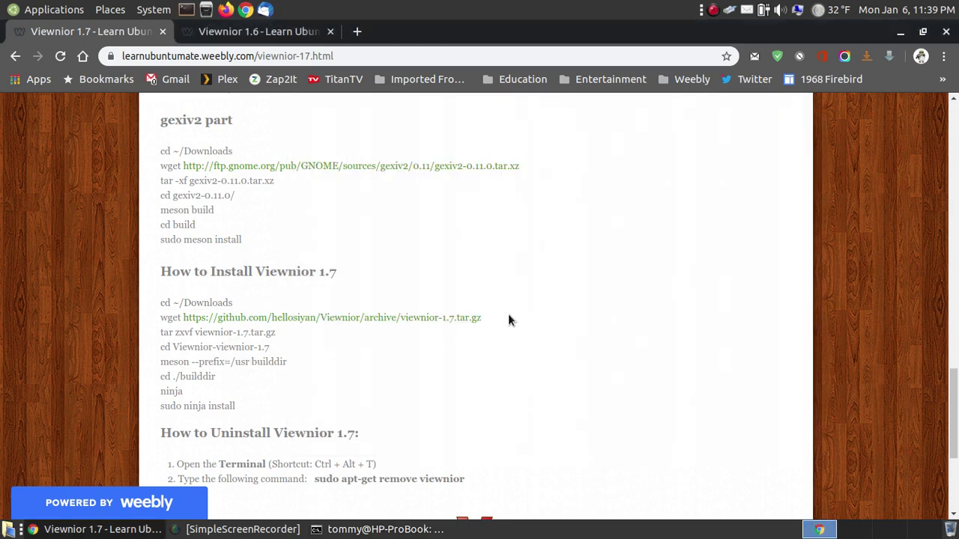
drag(481, 318, 162, 320)
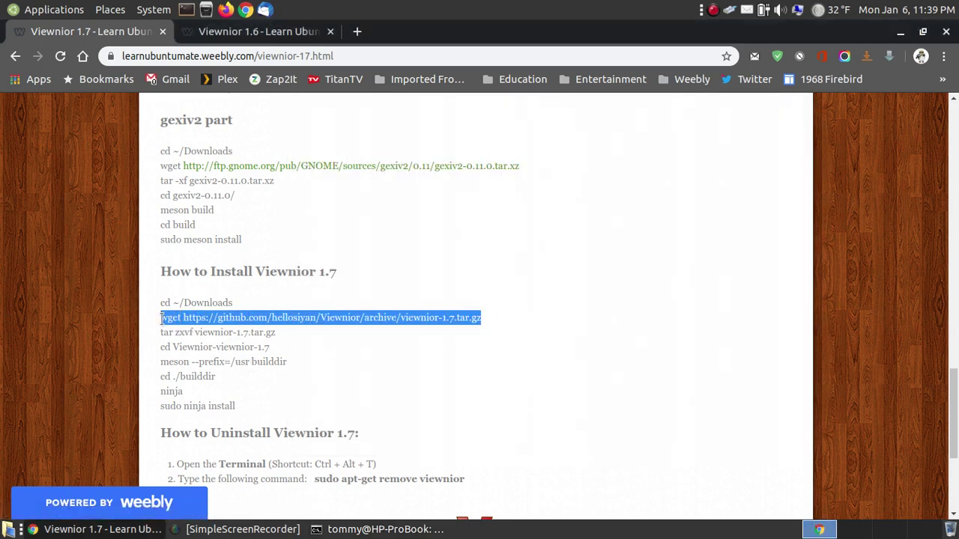
right_click(202, 318)
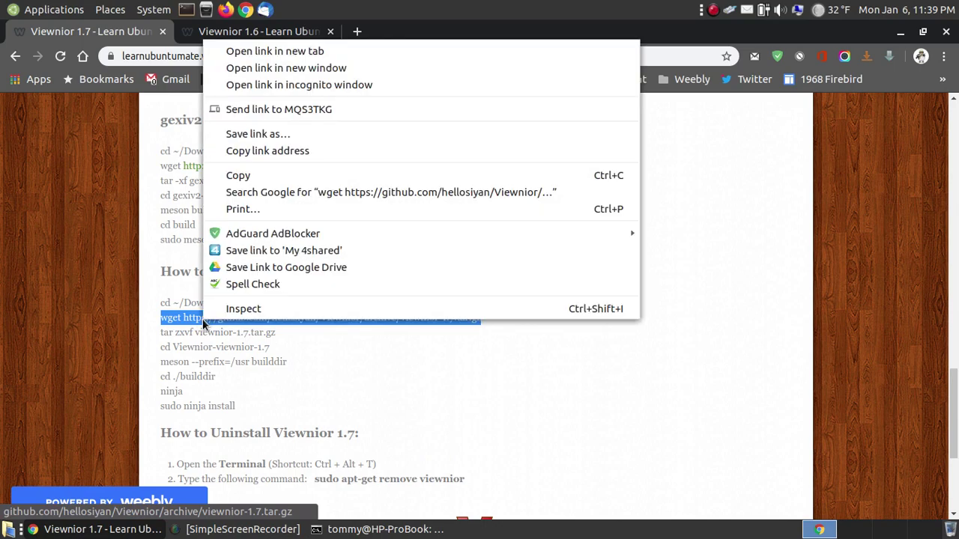
click(255, 175)
click(386, 530)
right_click(567, 187)
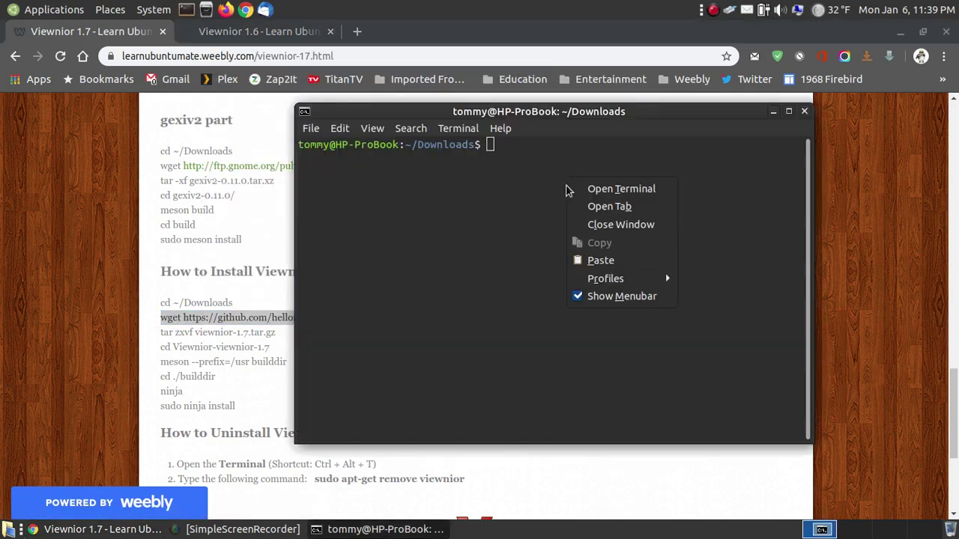
click(577, 259)
key(Return)
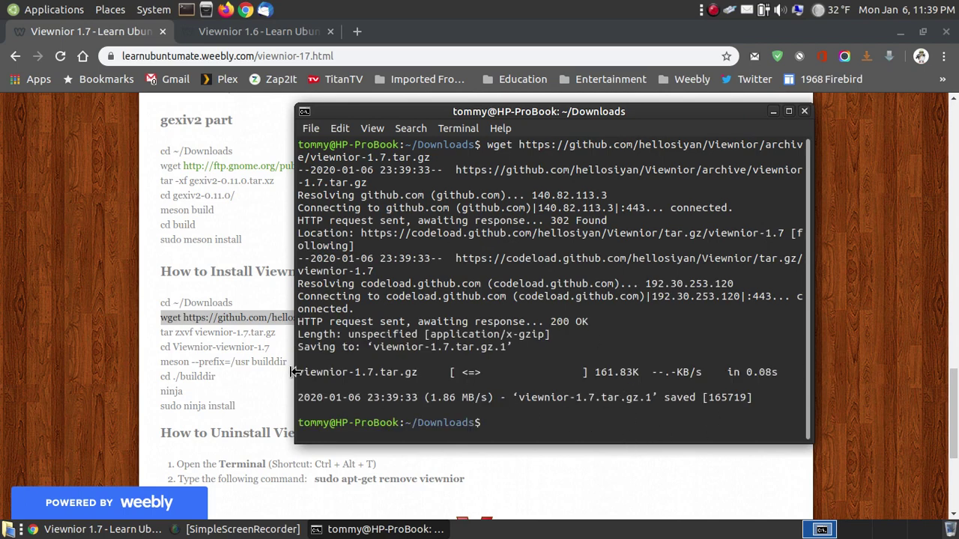
click(279, 332)
Extract the tarball with 'tar zxvf viewnior-1.7.tar.gz'
drag(279, 332, 161, 334)
right_click(196, 332)
click(223, 338)
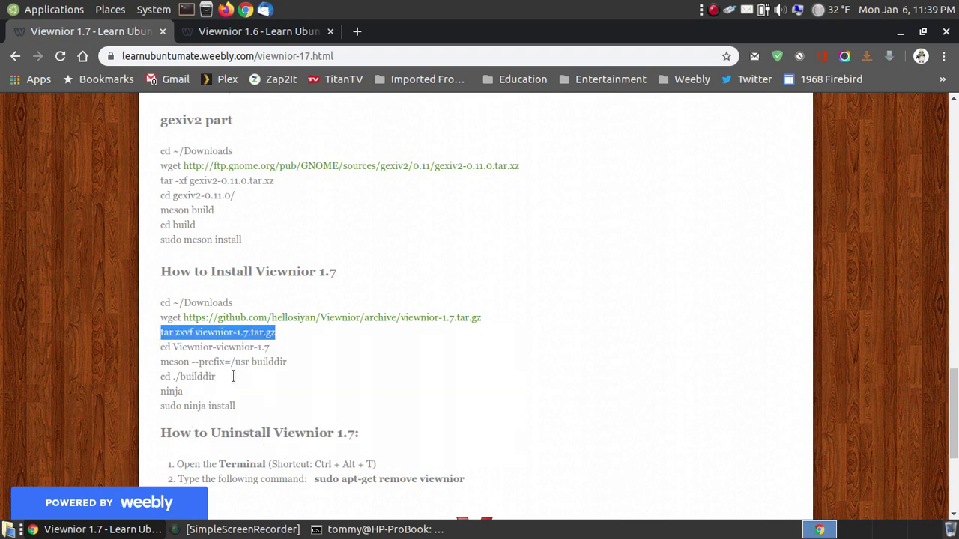
click(386, 529)
right_click(536, 425)
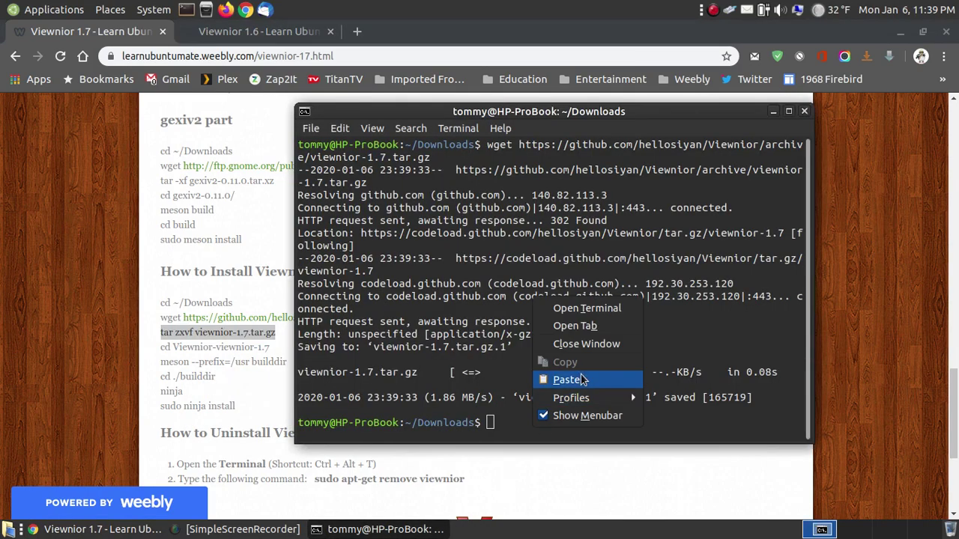
click(567, 379)
key(Return)
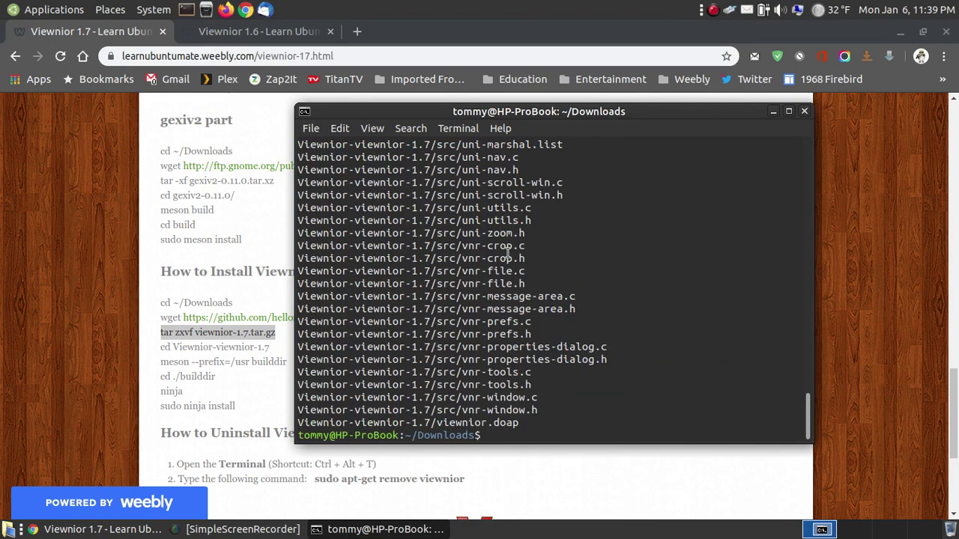
Move into the source folder with 'cd Viewnior-viewnior-1.7'
drag(270, 348, 161, 346)
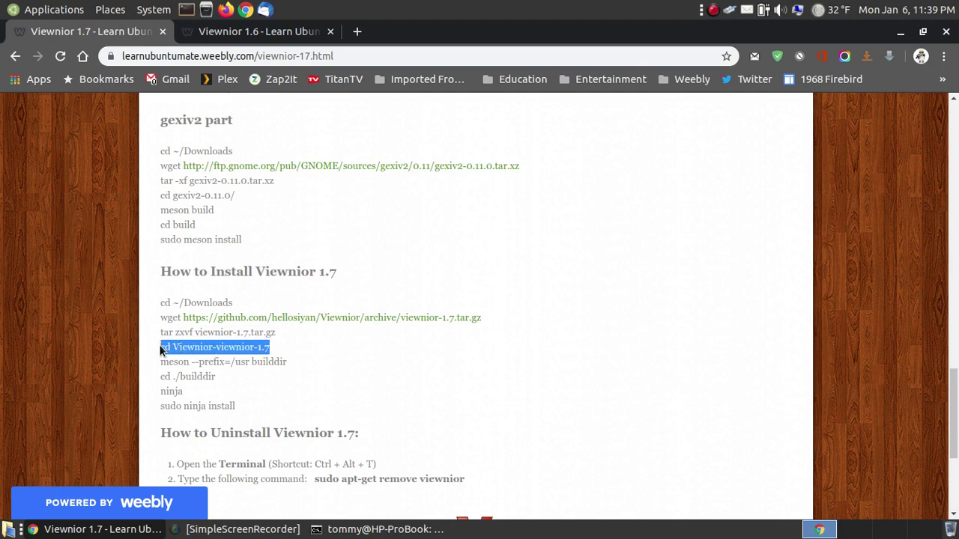
right_click(209, 339)
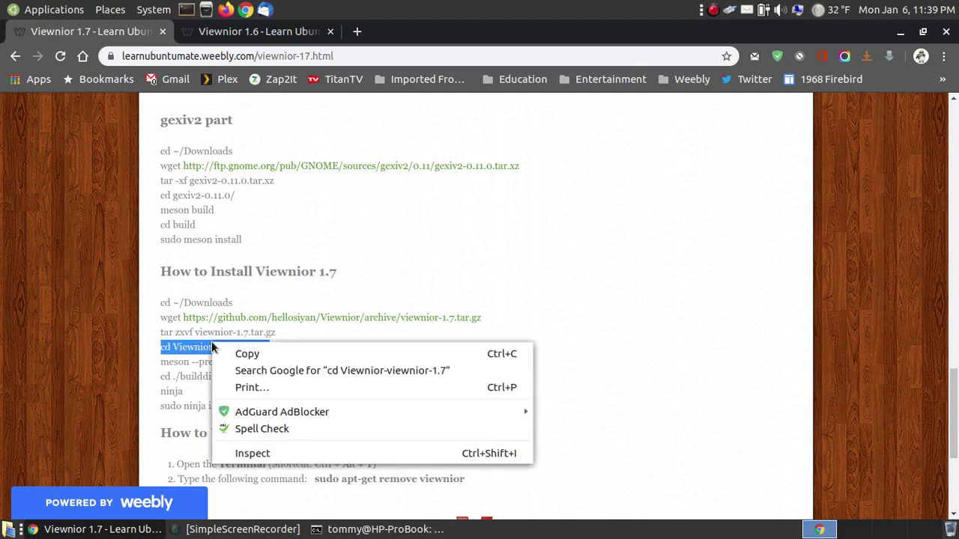
click(234, 353)
click(355, 531)
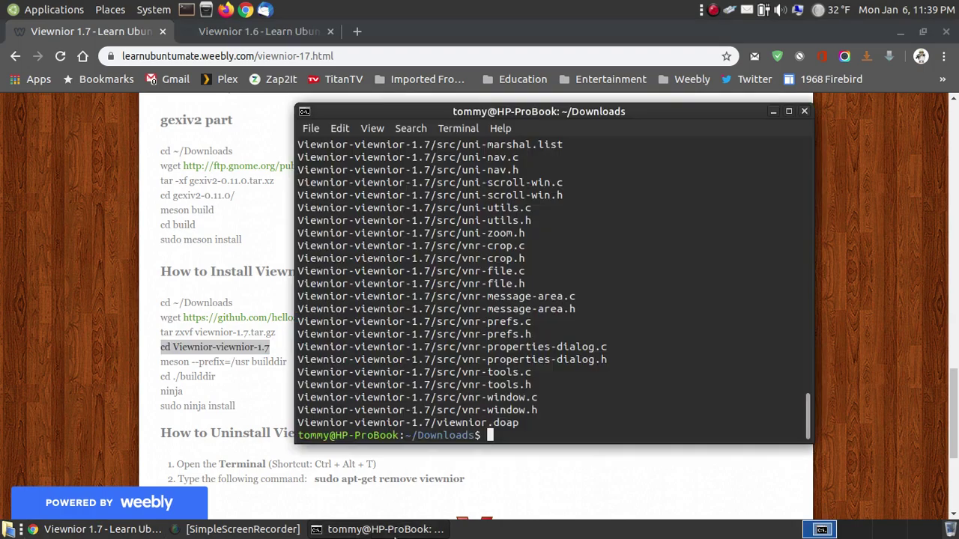
right_click(521, 438)
click(554, 390)
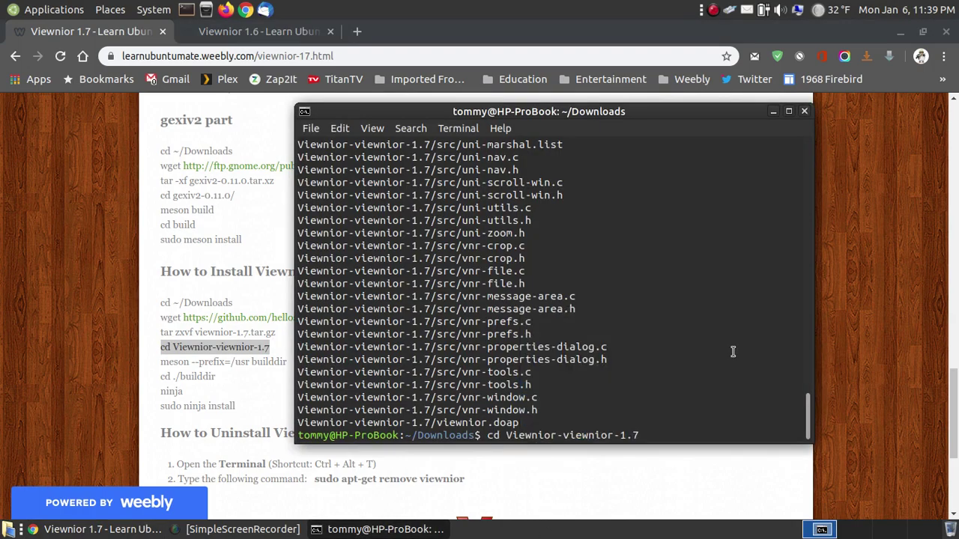
key(Return)
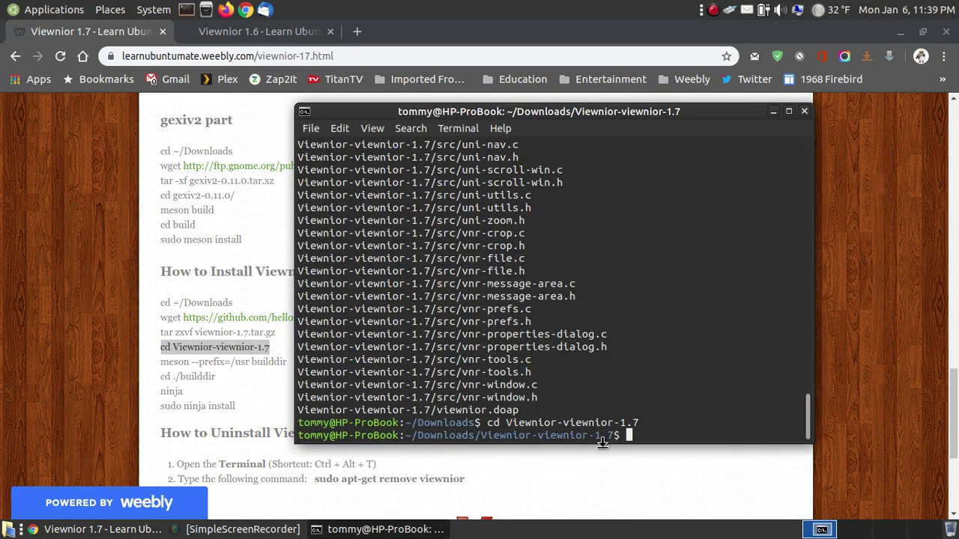
Configure Viewnior with 'meson --prefix=/usr builddir'
click(289, 360)
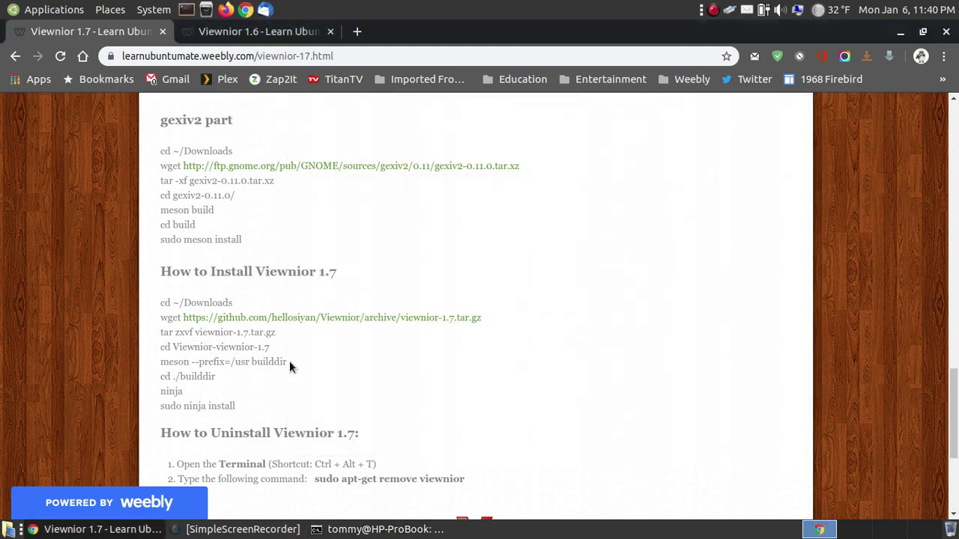
drag(288, 361, 159, 366)
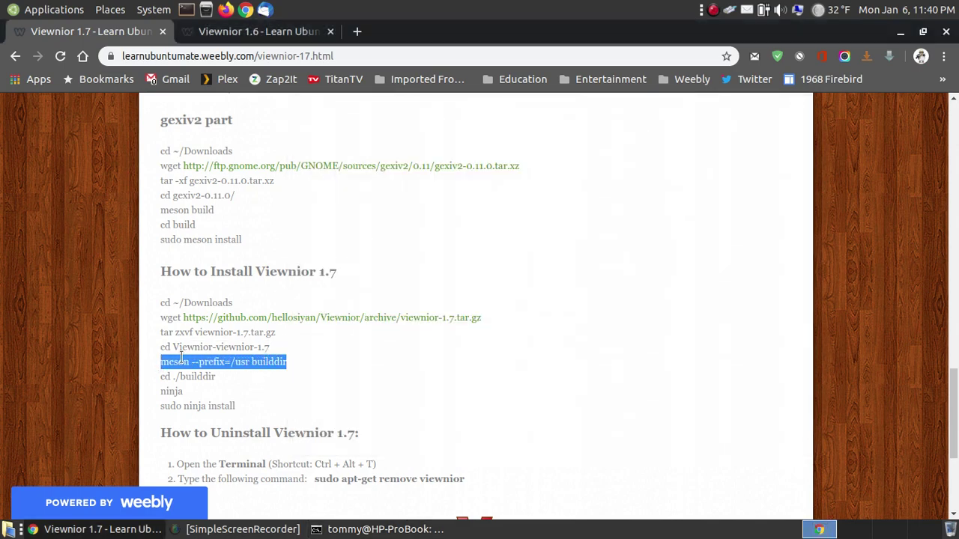
right_click(181, 358)
click(213, 367)
click(421, 530)
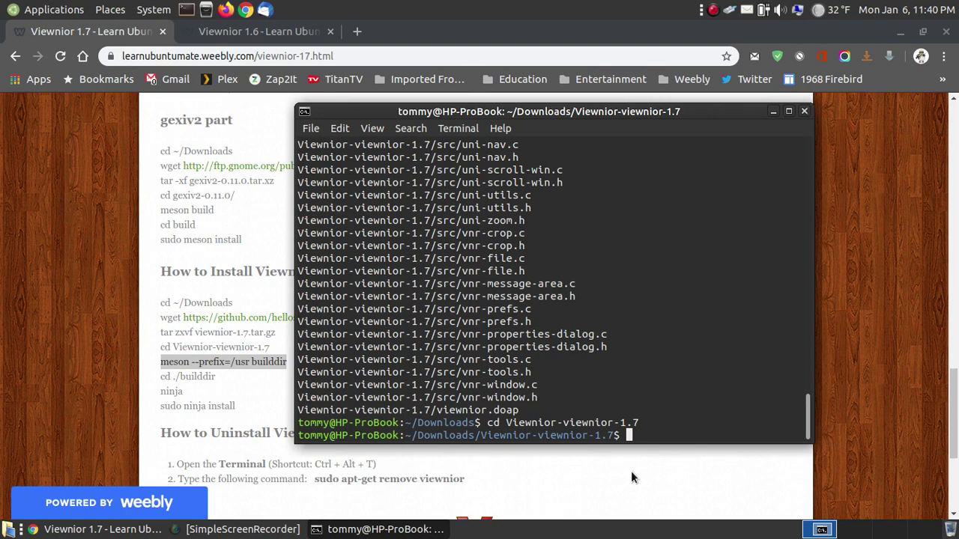
right_click(638, 436)
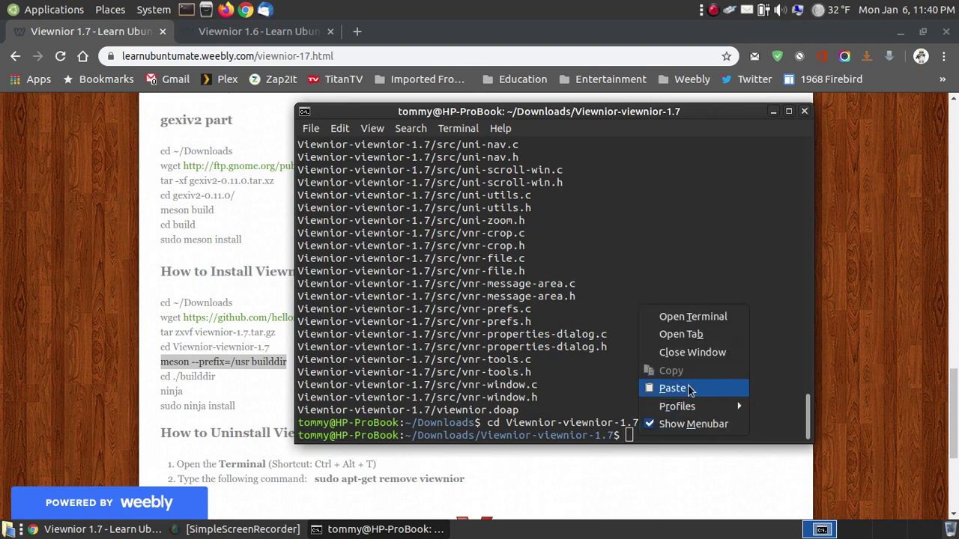
click(689, 386)
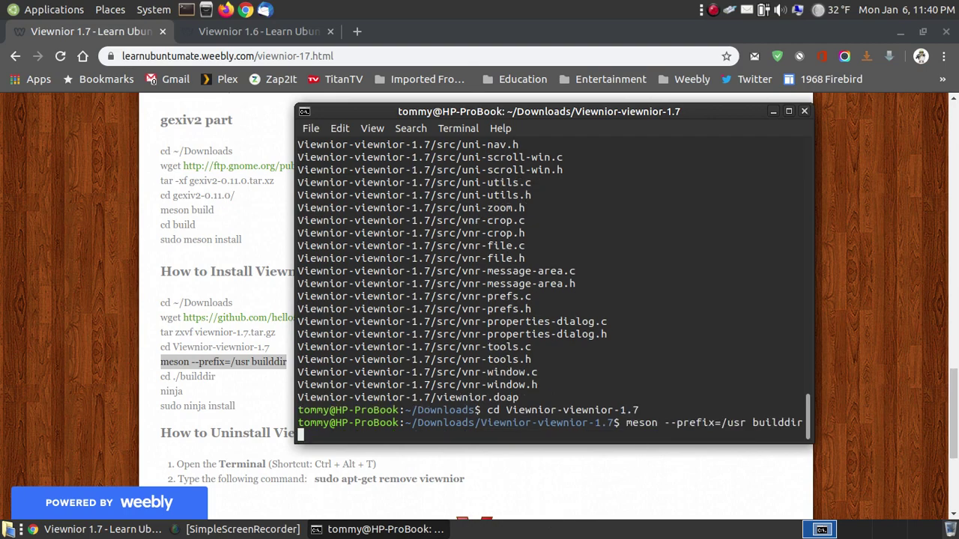
key(Return)
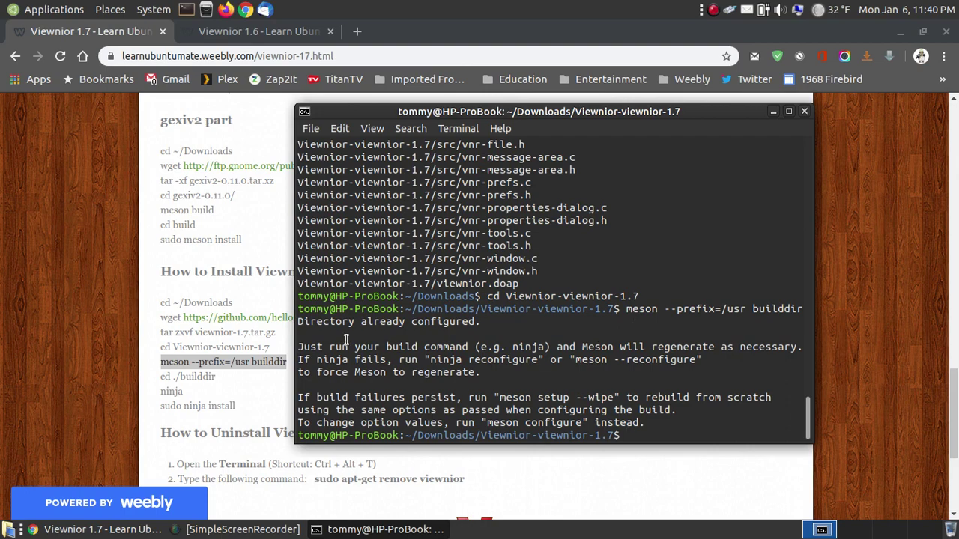
Move into the build directory with 'cd ./builddir'
drag(222, 378, 158, 378)
right_click(198, 378)
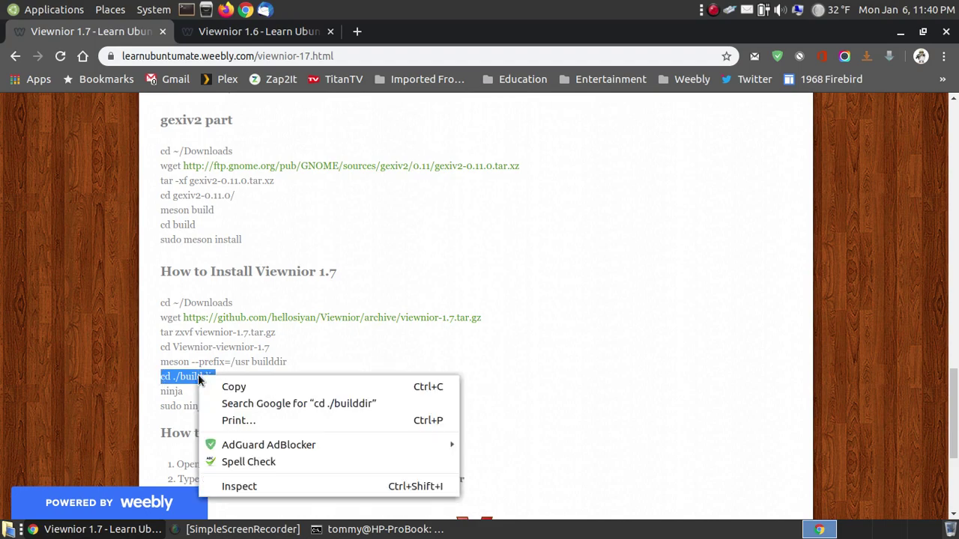
click(233, 387)
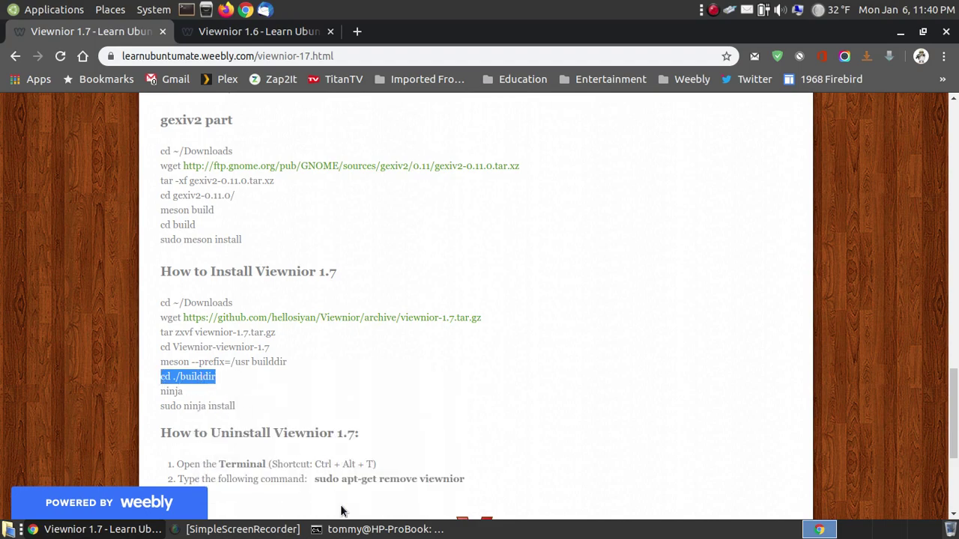
click(378, 528)
right_click(646, 432)
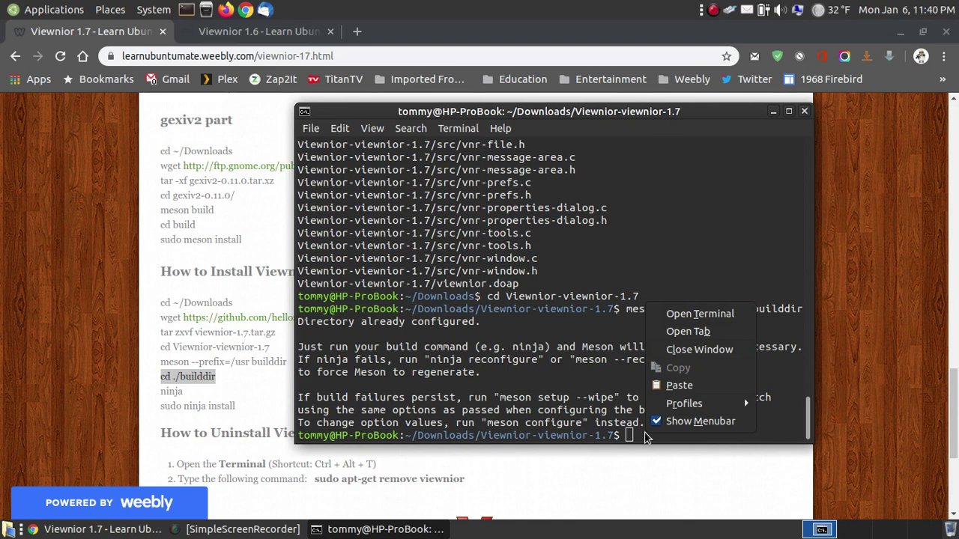
click(711, 384)
key(Return)
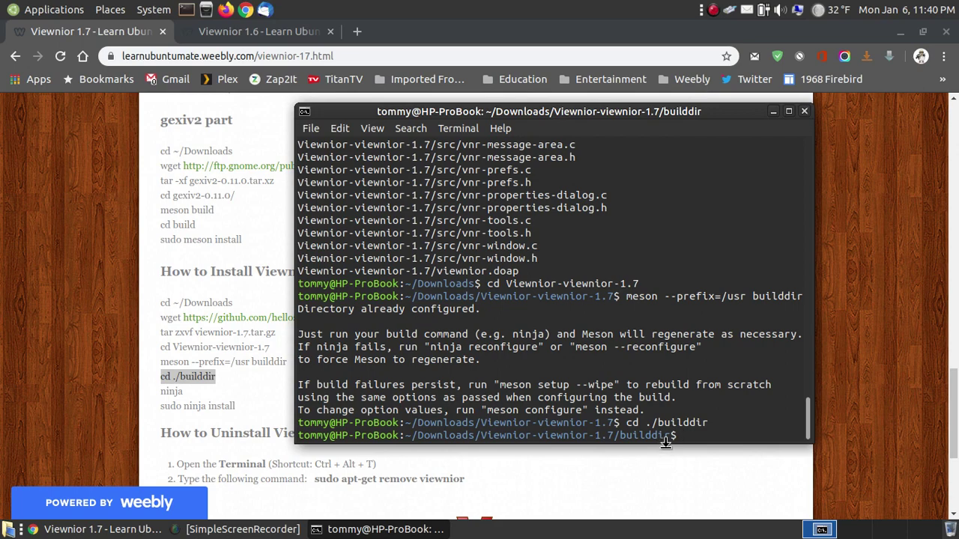
Run 'ninja' in the Viewnior builddir (no work to do), then select the 'sudo ninja install' line in the guide
click(202, 396)
drag(184, 391, 162, 391)
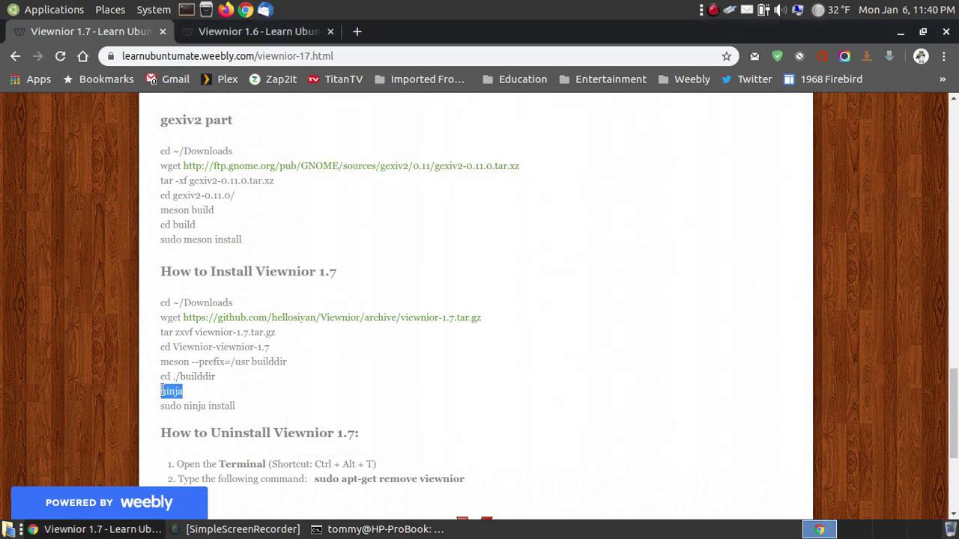
right_click(182, 391)
click(199, 402)
click(383, 529)
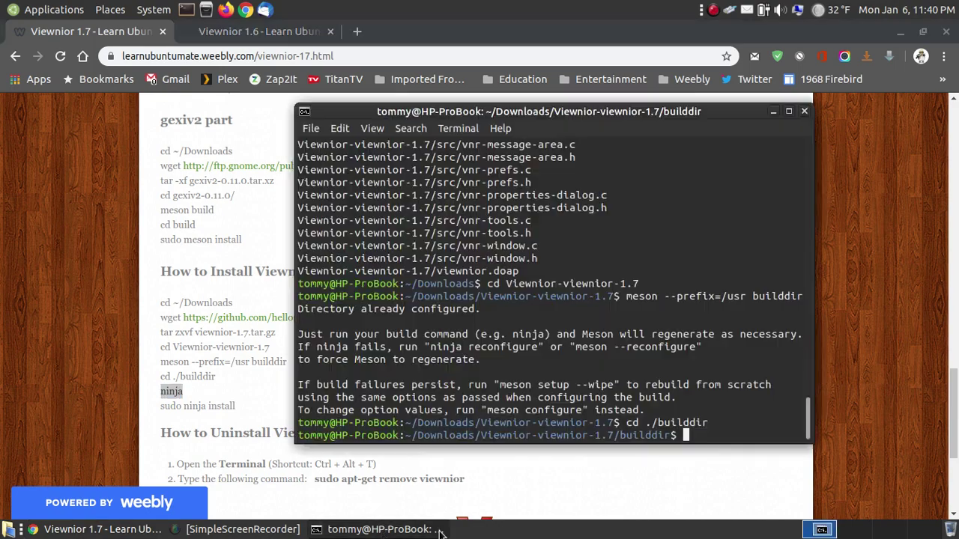
right_click(705, 433)
click(756, 389)
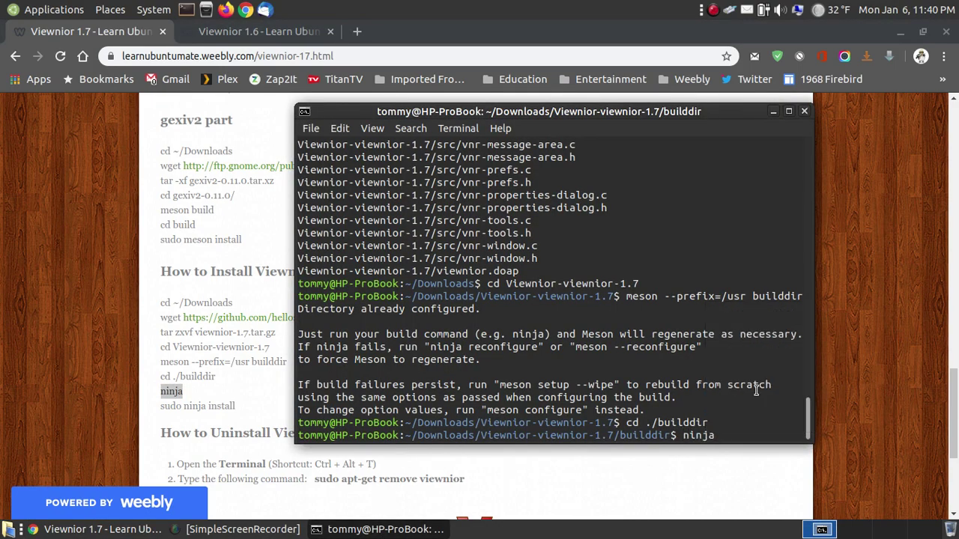
key(Return)
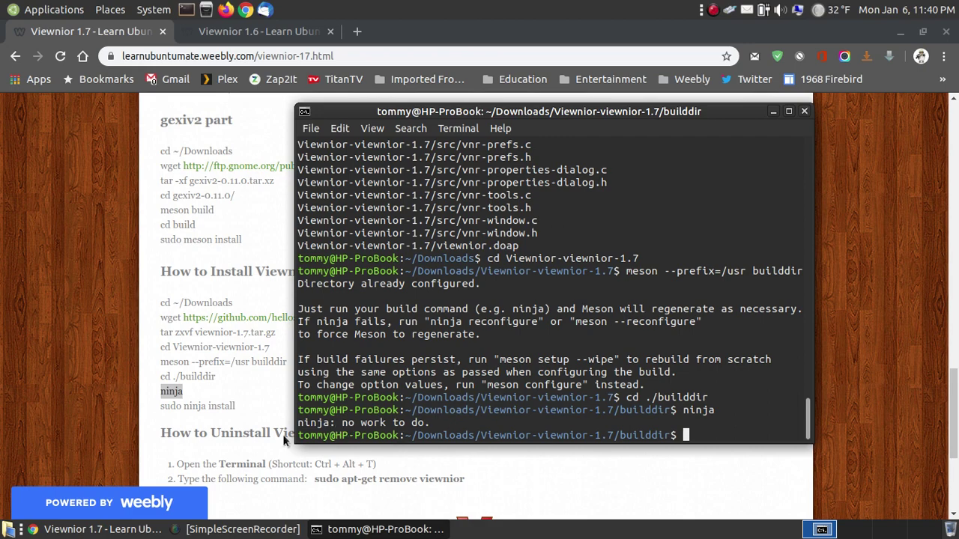
click(239, 408)
drag(239, 408, 160, 412)
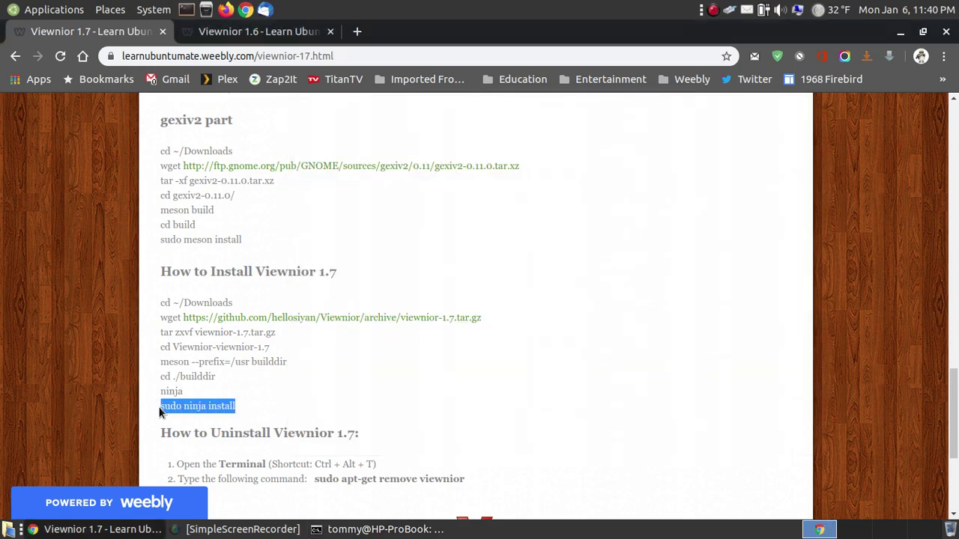
Copy 'sudo ninja install' from the guide and run it to install Viewnior 1.7
right_click(204, 406)
click(241, 296)
click(432, 530)
right_click(710, 298)
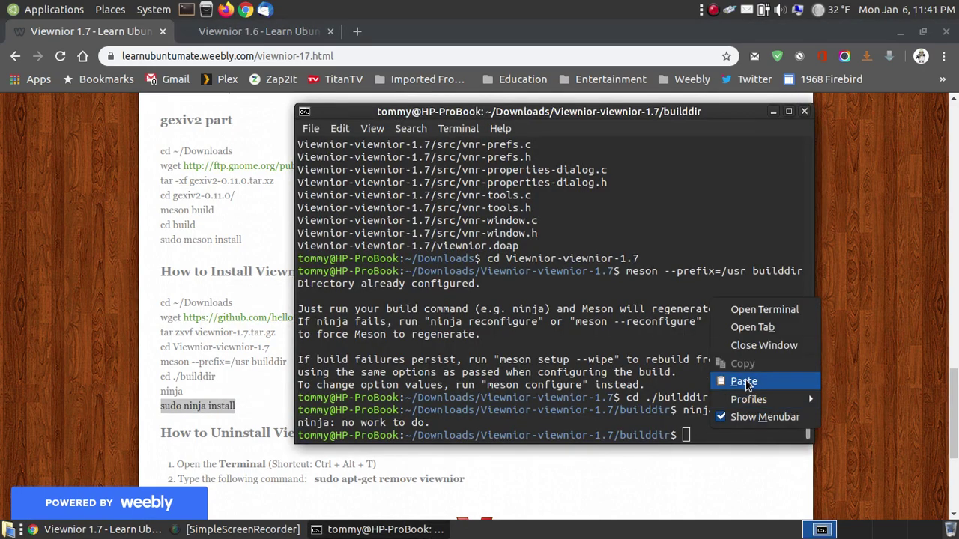
click(753, 381)
key(Return)
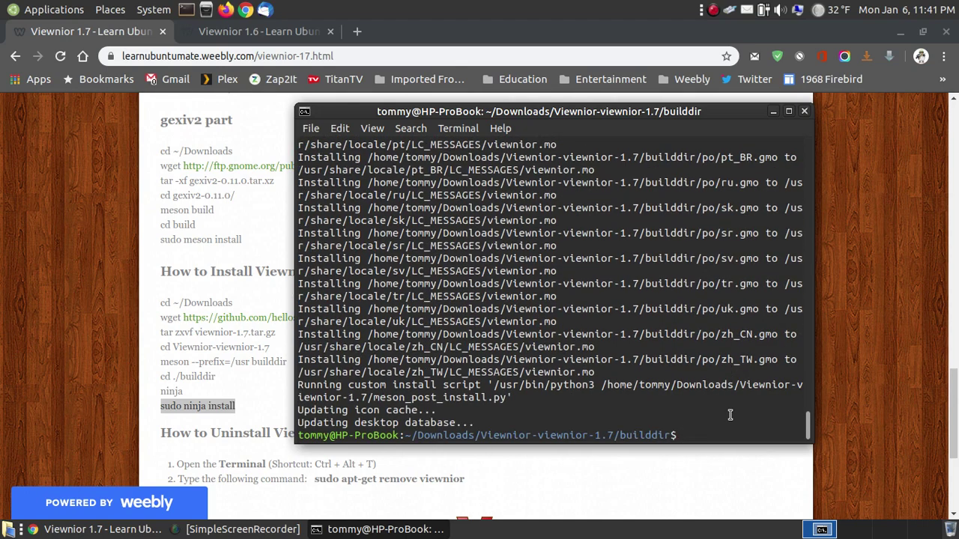
Copy 'viewnior' from the guide and run it in the terminal to launch the viewer
click(256, 347)
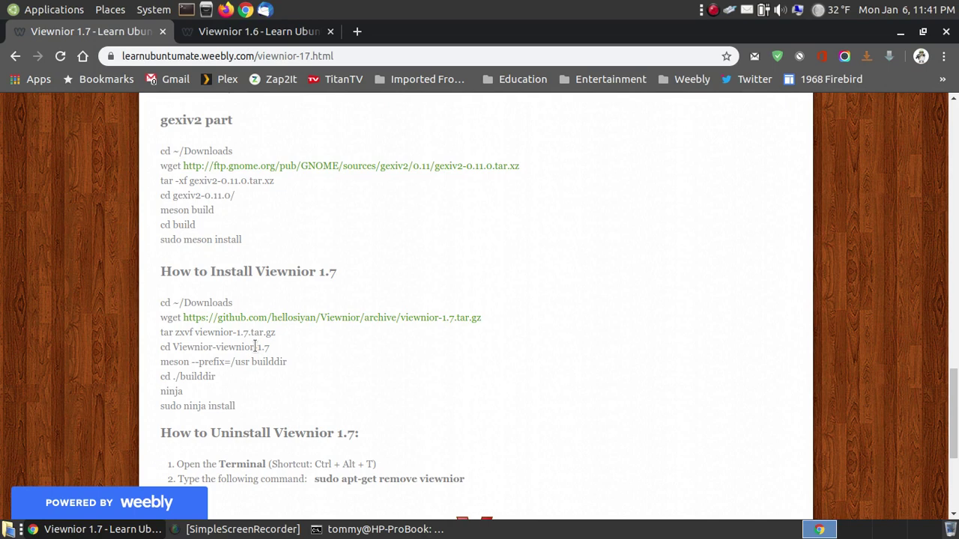
drag(256, 347, 224, 347)
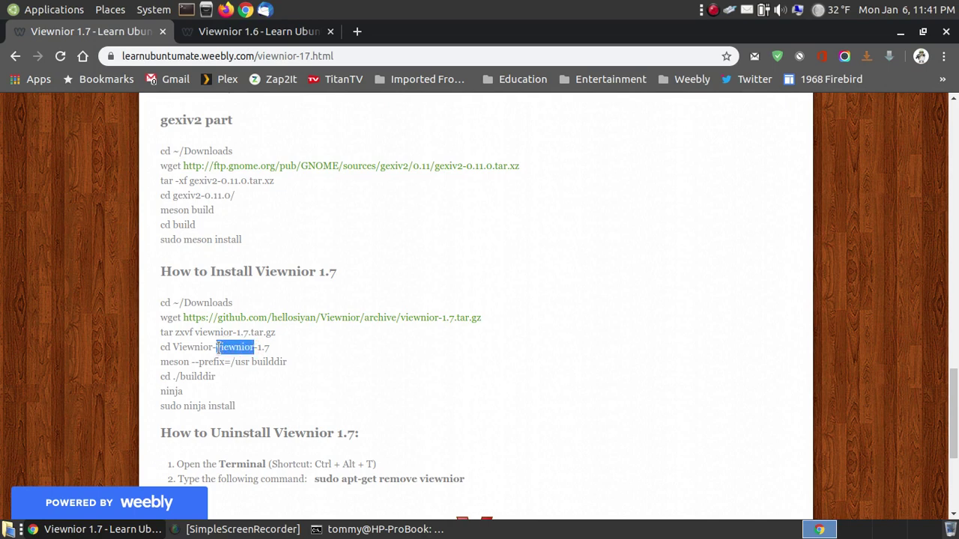
right_click(228, 346)
click(34, 9)
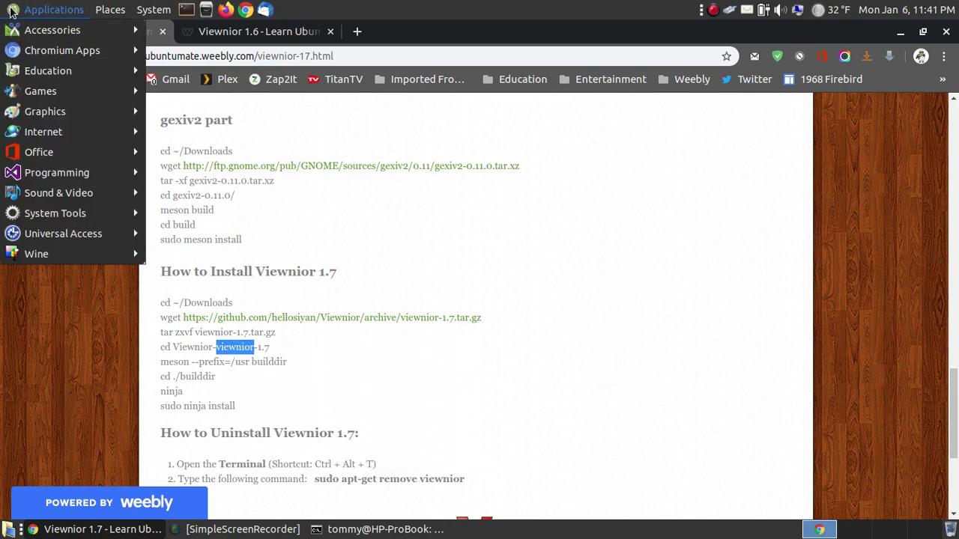
mouse_move(51, 107)
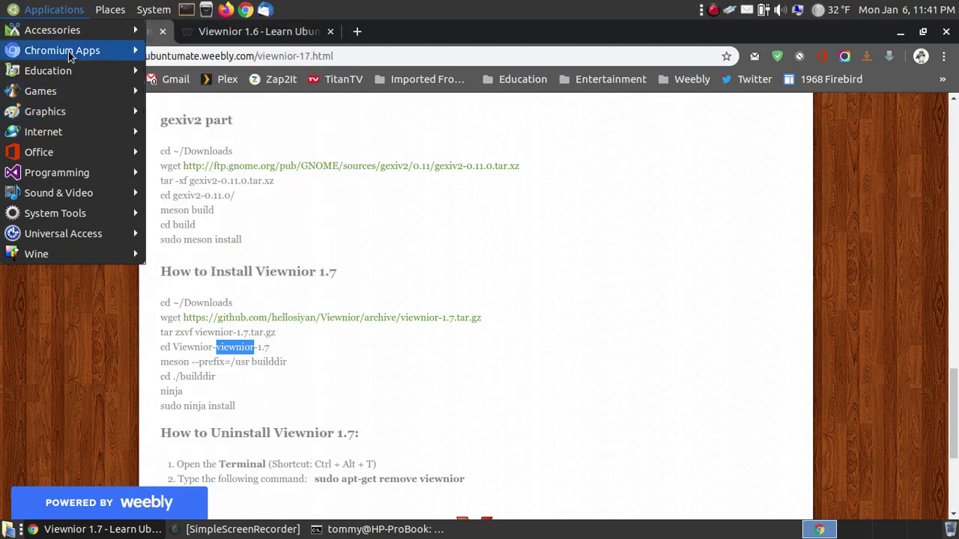
click(618, 284)
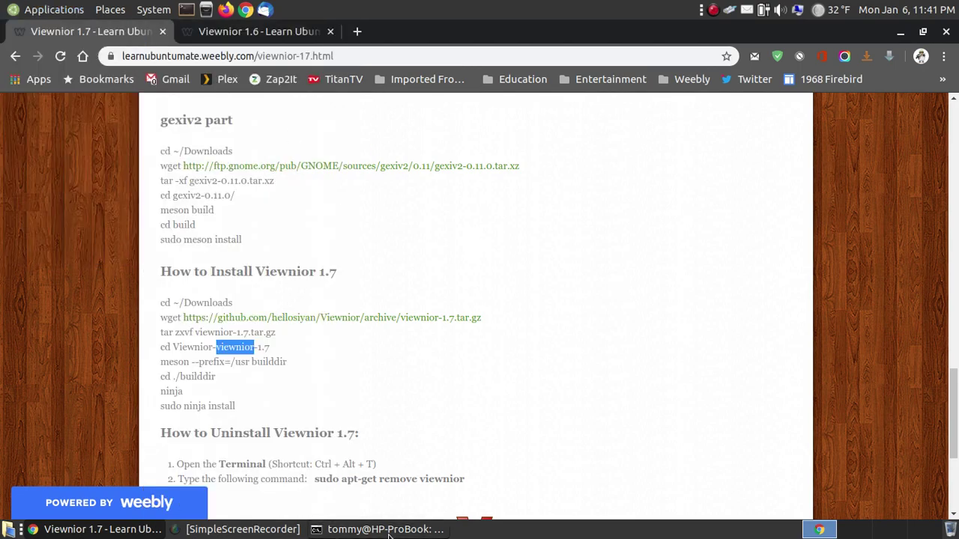
click(389, 532)
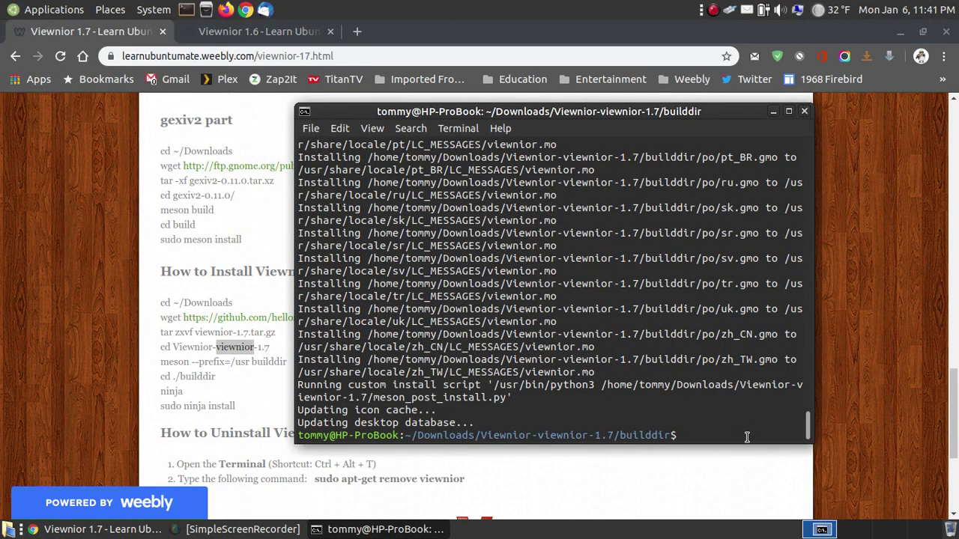
right_click(713, 430)
click(750, 386)
key(Return)
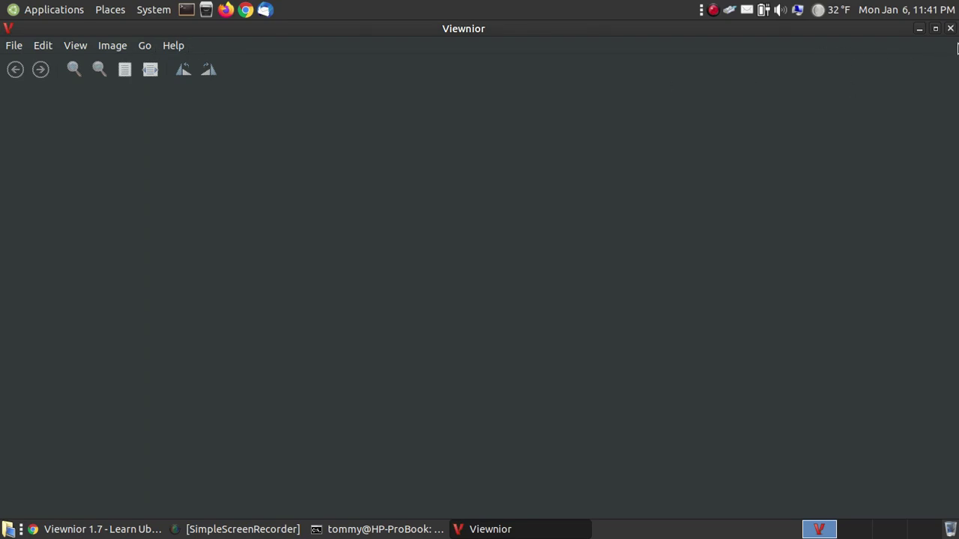
Close the empty Viewnior window and the terminal, and minimize Chrome to reveal the desktop
click(951, 28)
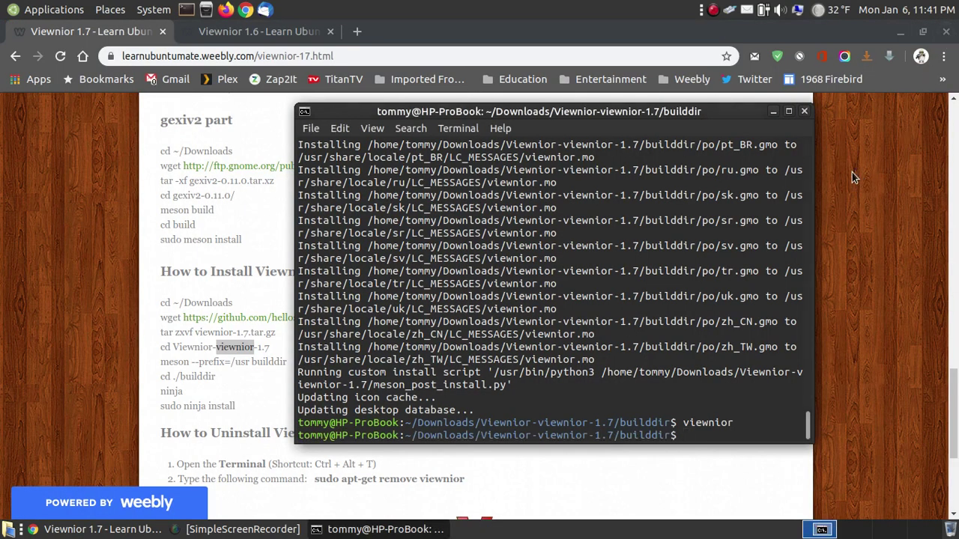
click(805, 111)
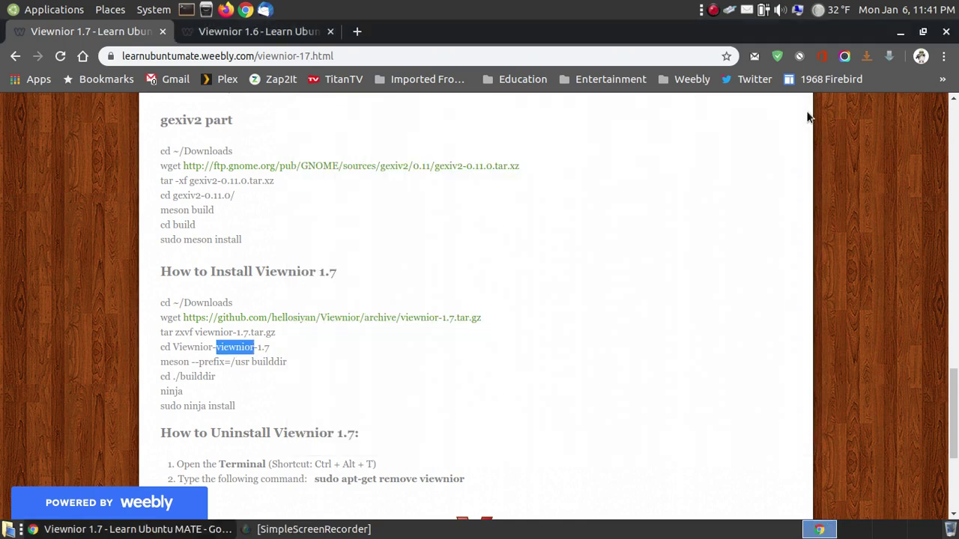
click(901, 33)
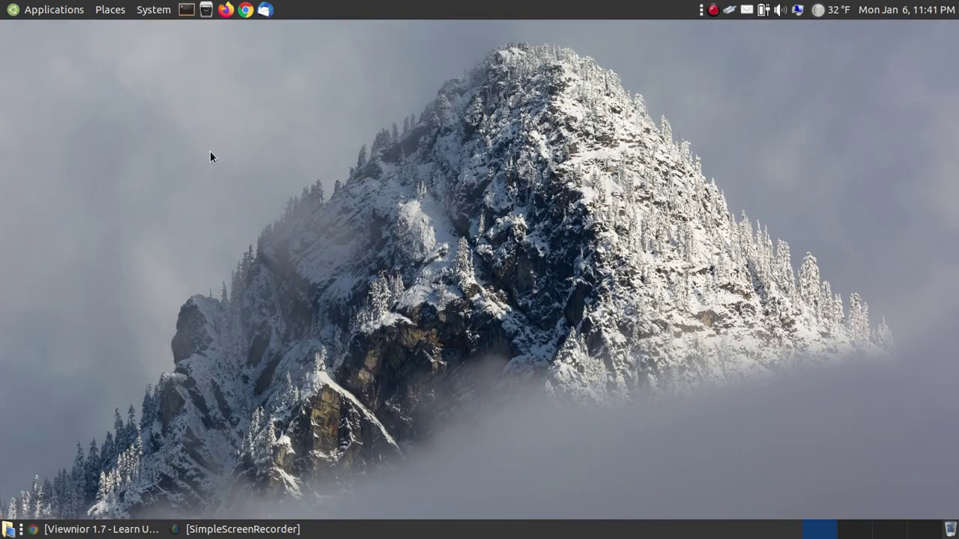
Open Pictures/Wallpapers in Caja and open autumn001.jpg in Viewnior
click(203, 7)
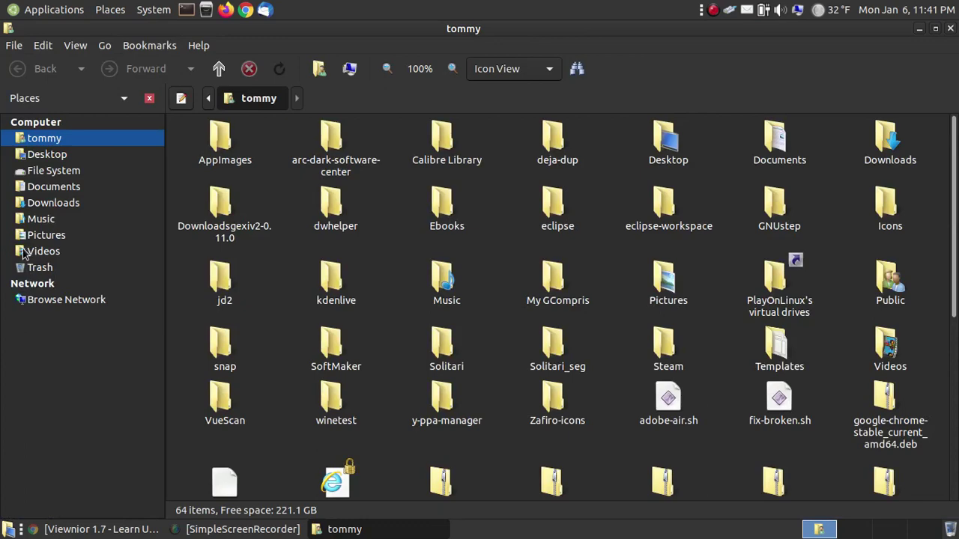
click(30, 238)
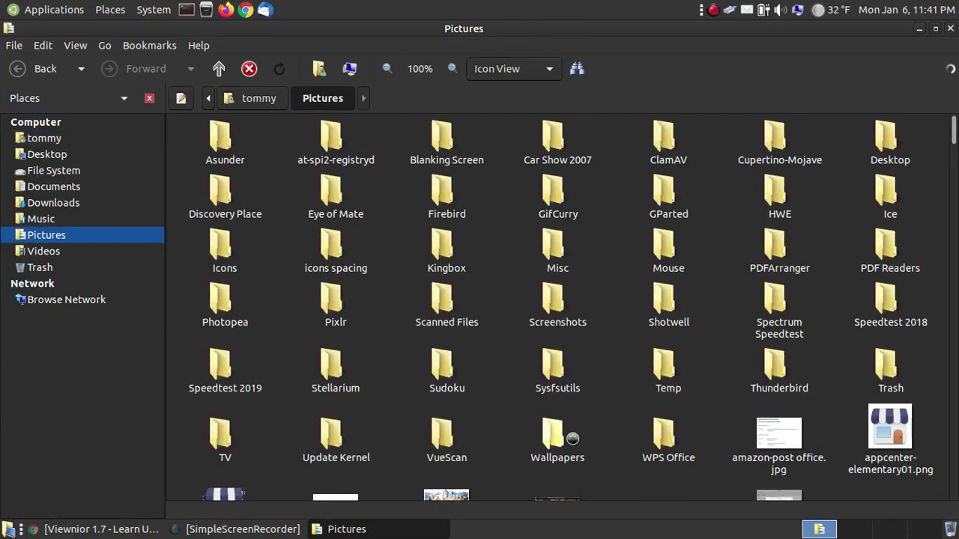
click(549, 431)
double_click(550, 431)
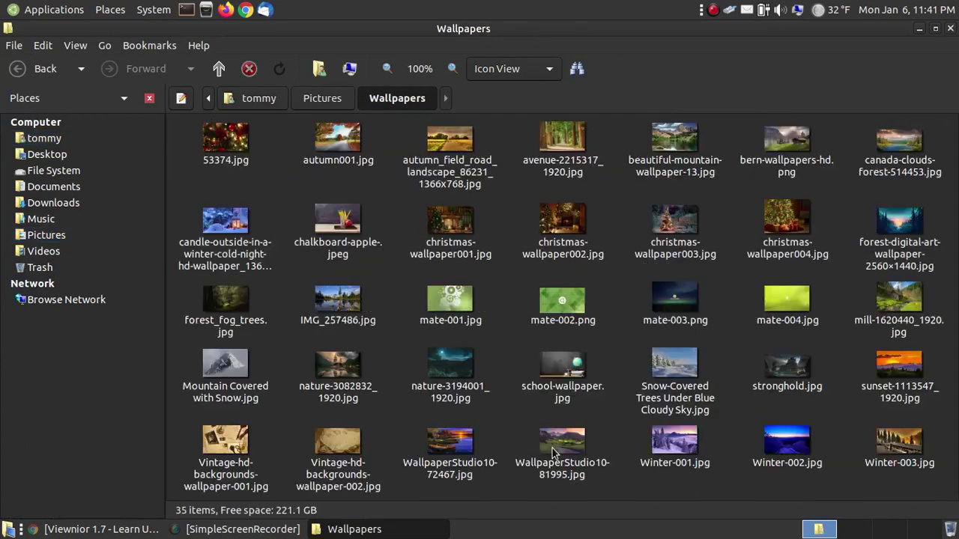
click(919, 28)
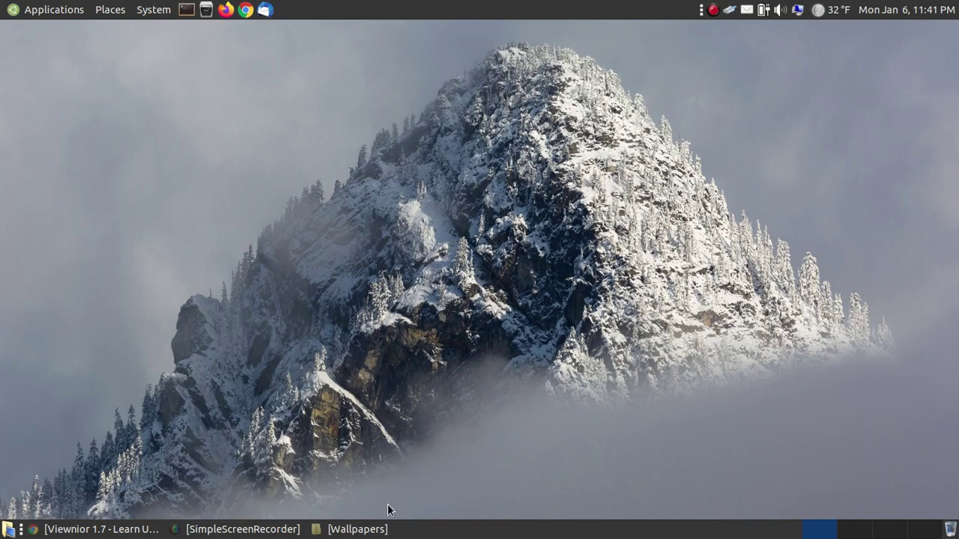
click(370, 532)
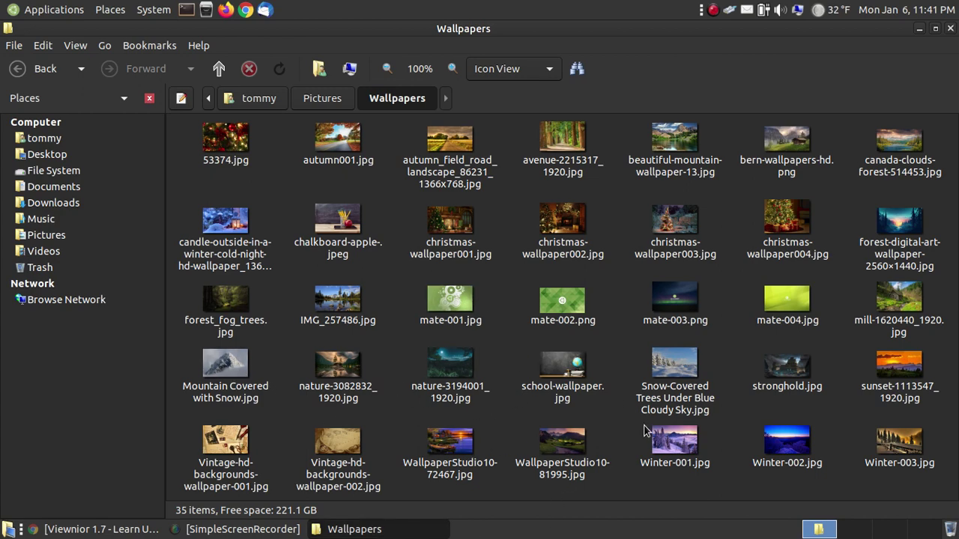
double_click(339, 140)
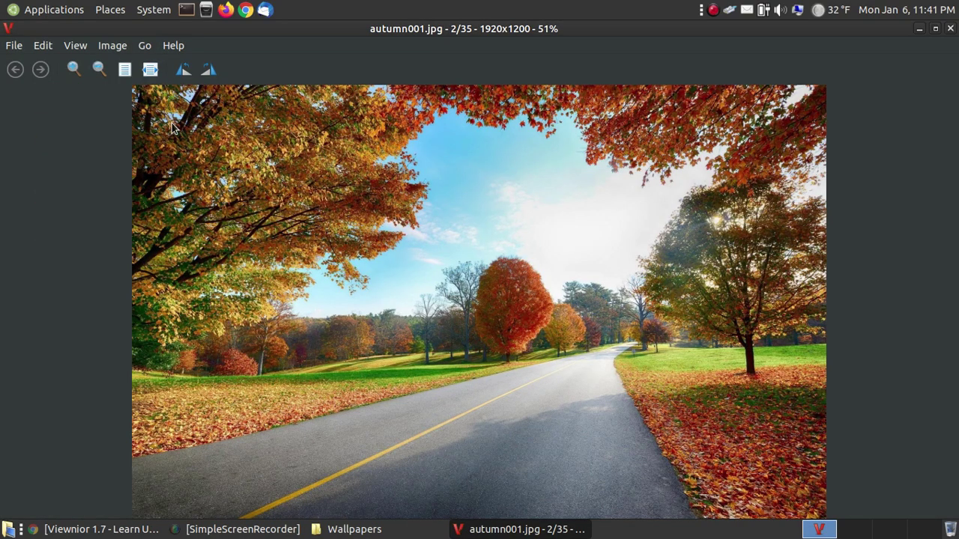
Page through the wallpapers and return to the autumn field road picture
click(42, 70)
click(42, 70)
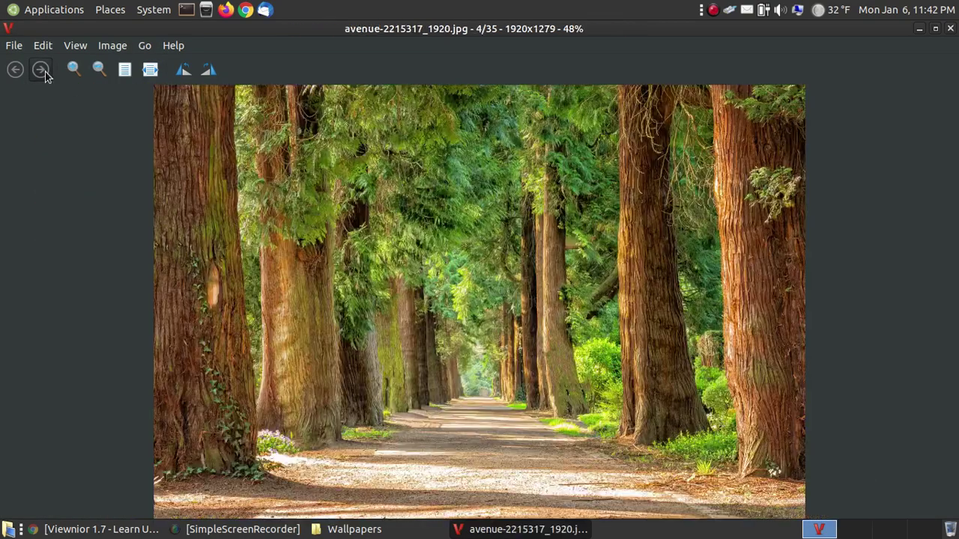
click(42, 70)
click(42, 70)
click(15, 69)
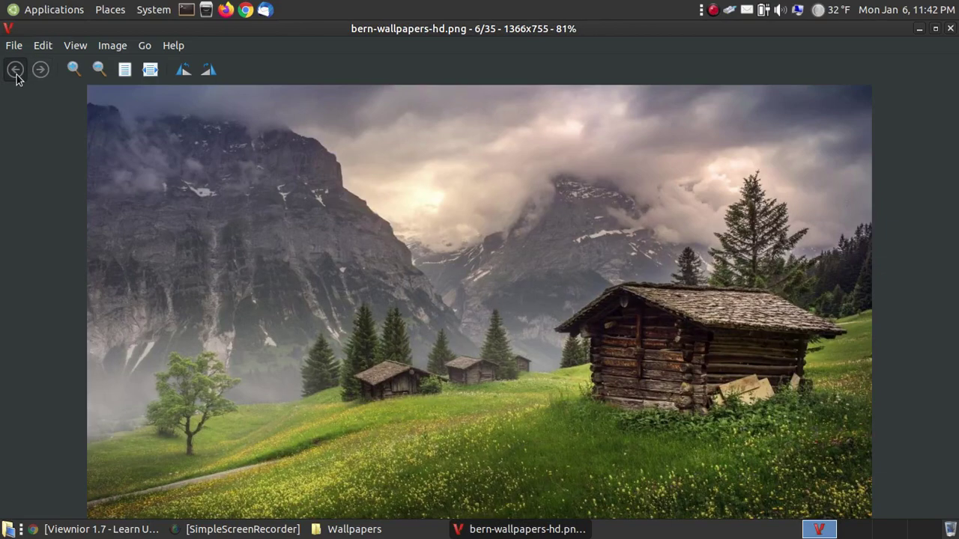
click(15, 69)
click(15, 69)
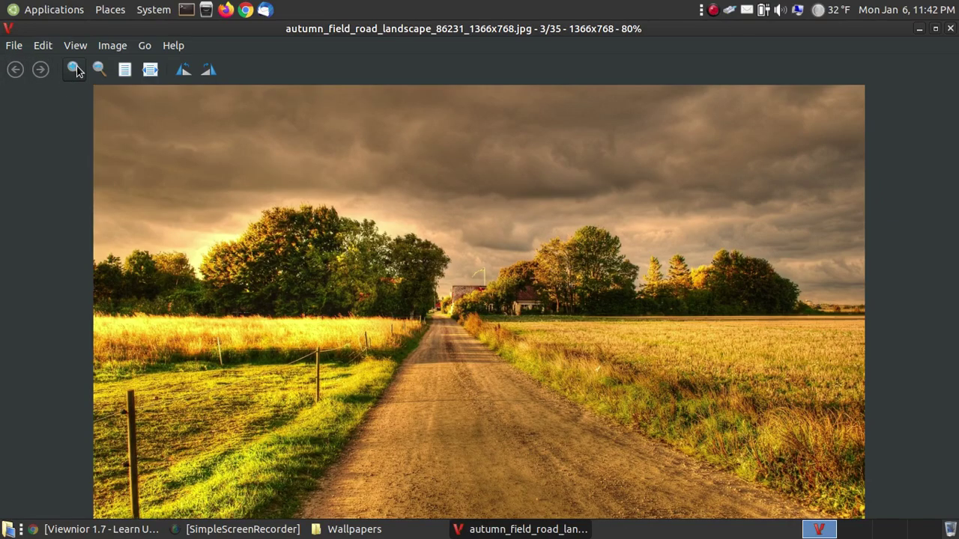
Zoom in and back out to 80%, view at actual size, then fit to window
click(73, 69)
click(74, 69)
click(99, 69)
click(98, 68)
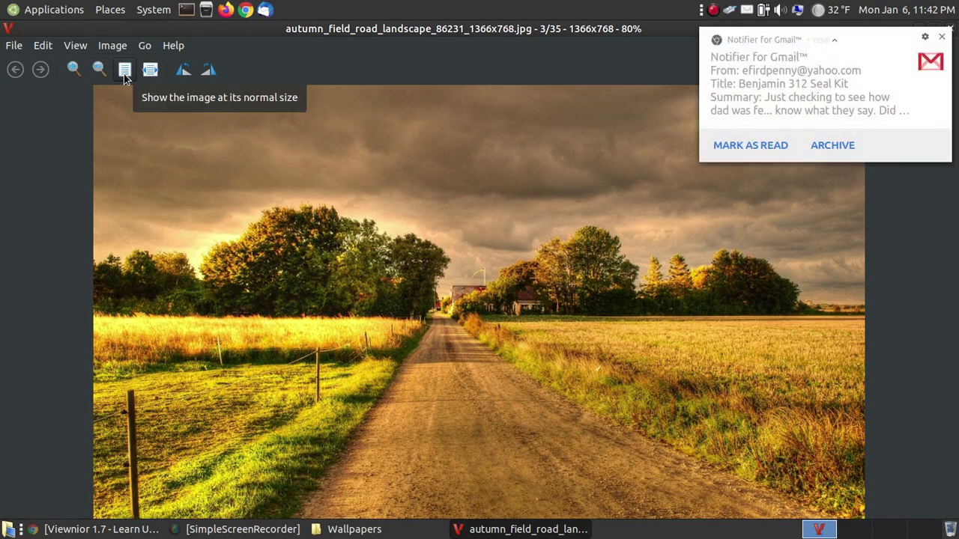
click(942, 36)
click(127, 70)
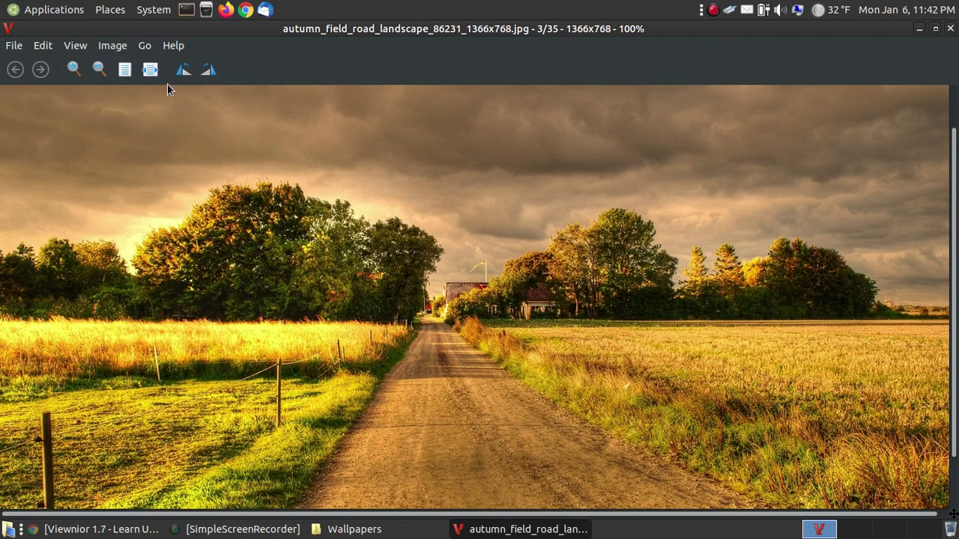
click(149, 69)
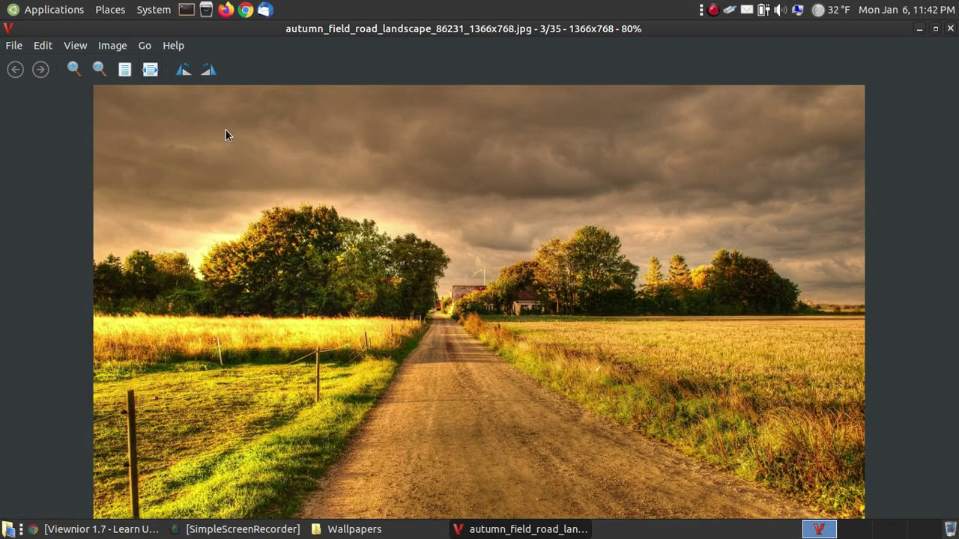
Rotate the picture a full turn anticlockwise and clockwise, leaving it upright, then open the Image menu
click(183, 70)
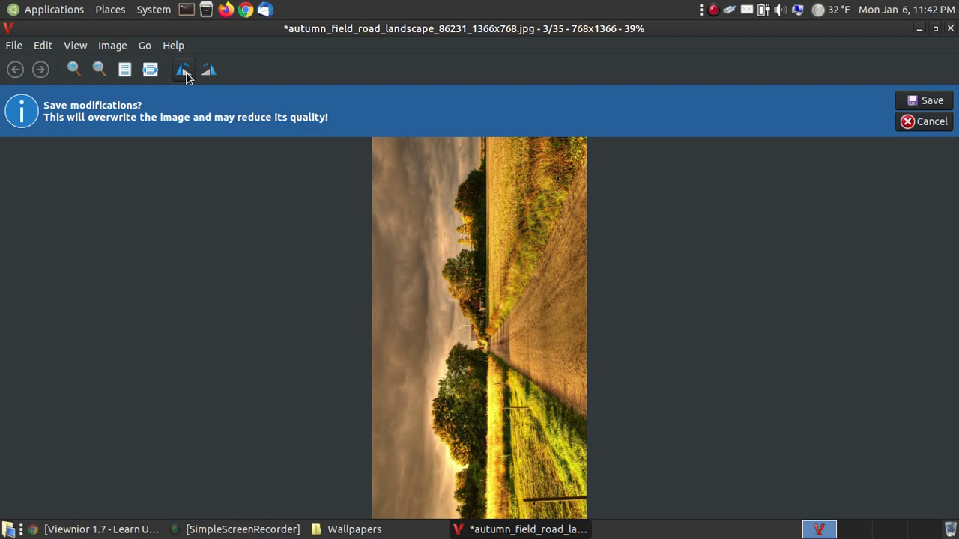
click(183, 71)
click(183, 70)
click(183, 70)
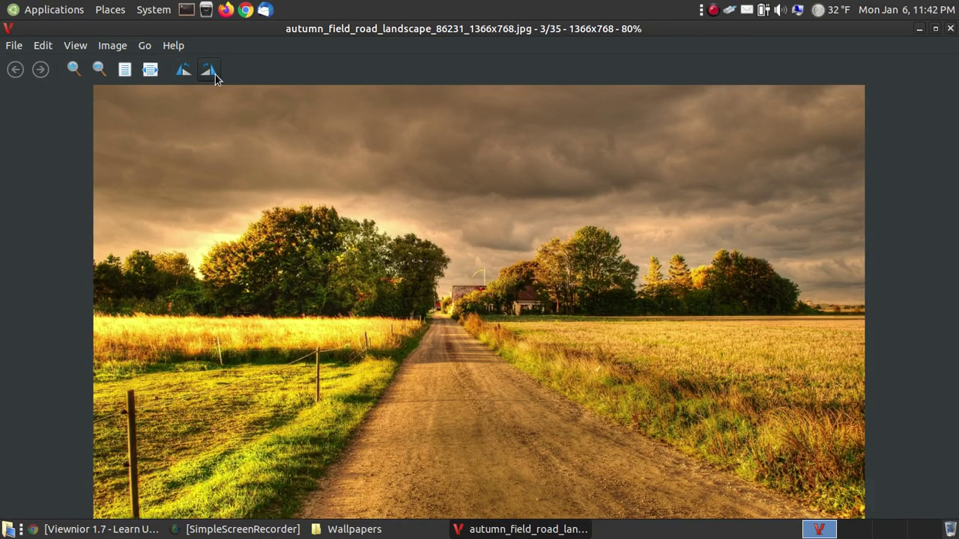
click(215, 74)
click(215, 74)
click(215, 74)
click(215, 74)
click(113, 46)
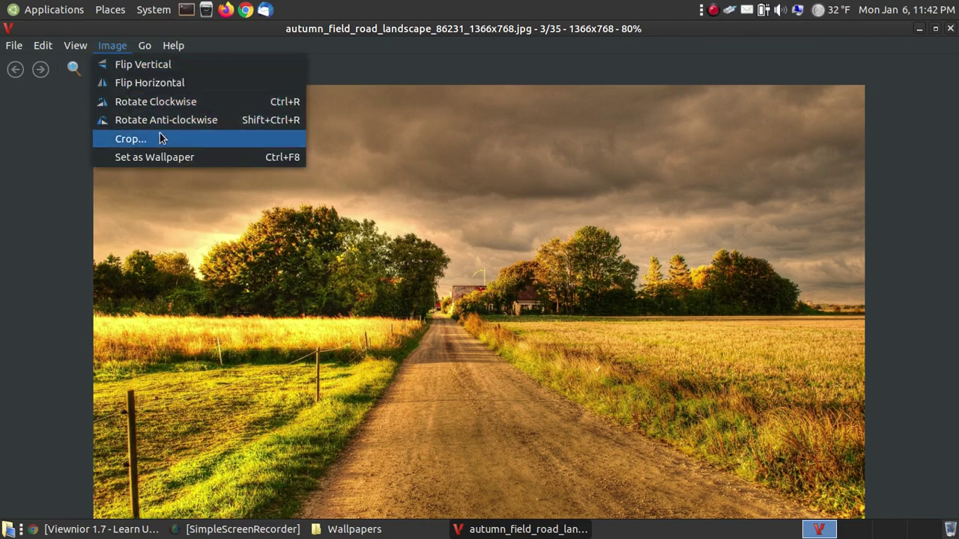